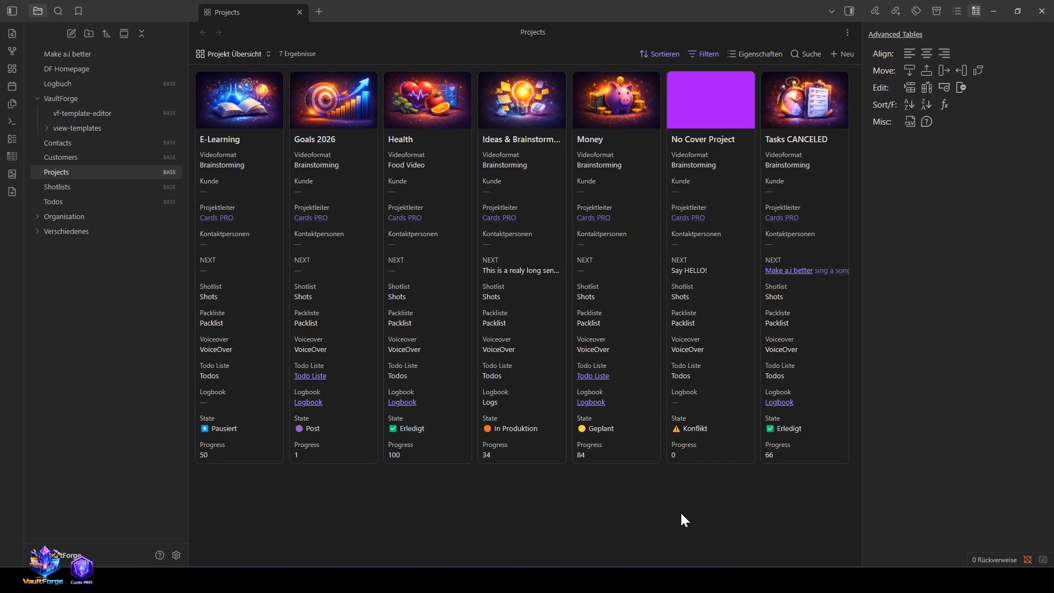
Step: Enable the installed VaultForge Engine plugin in the community plugin settings
click(175, 556)
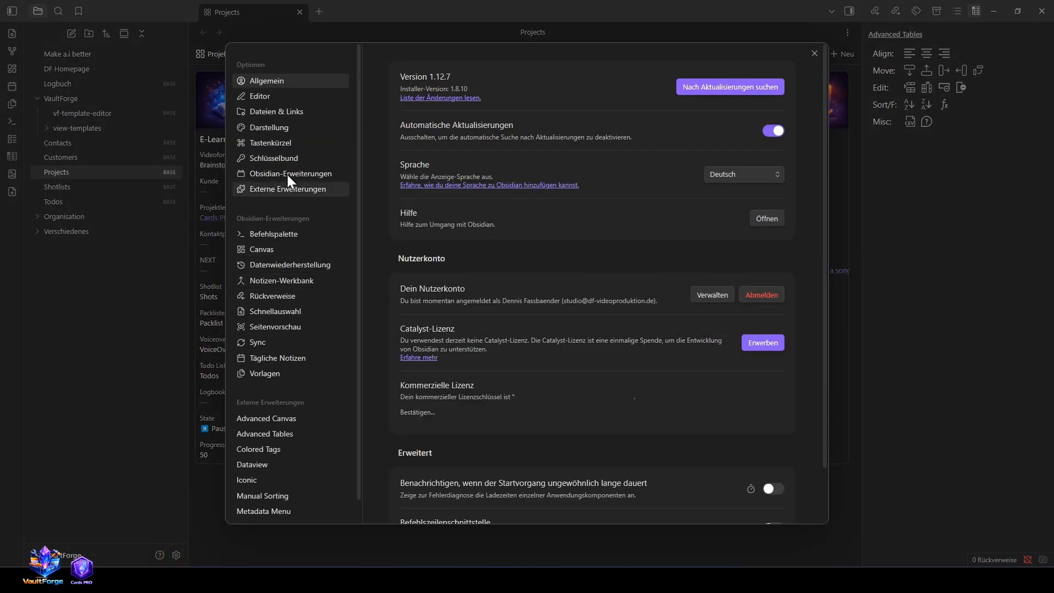
click(281, 188)
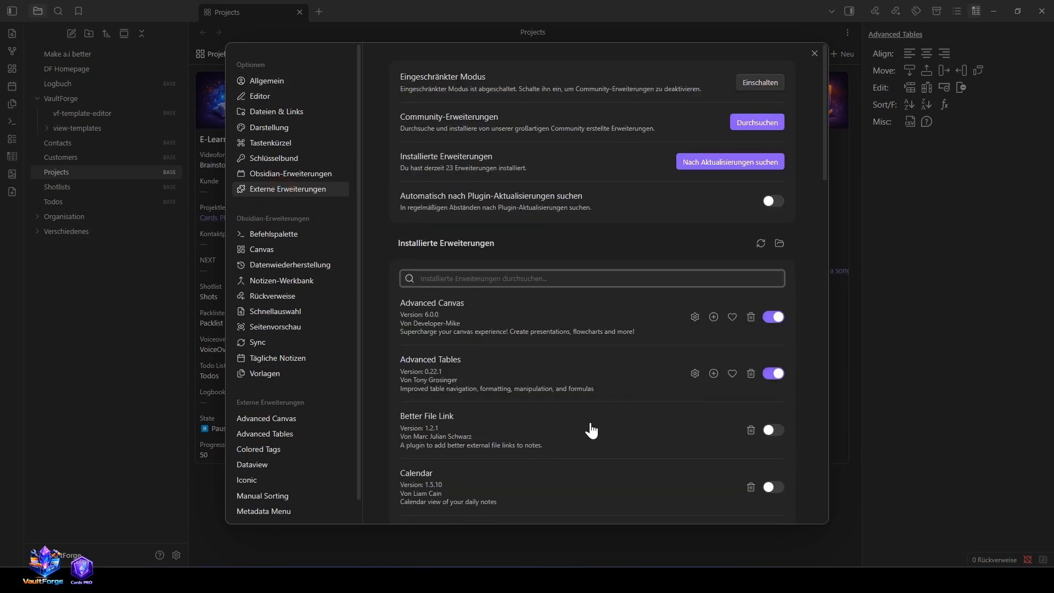
scroll(576, 426, down, 15)
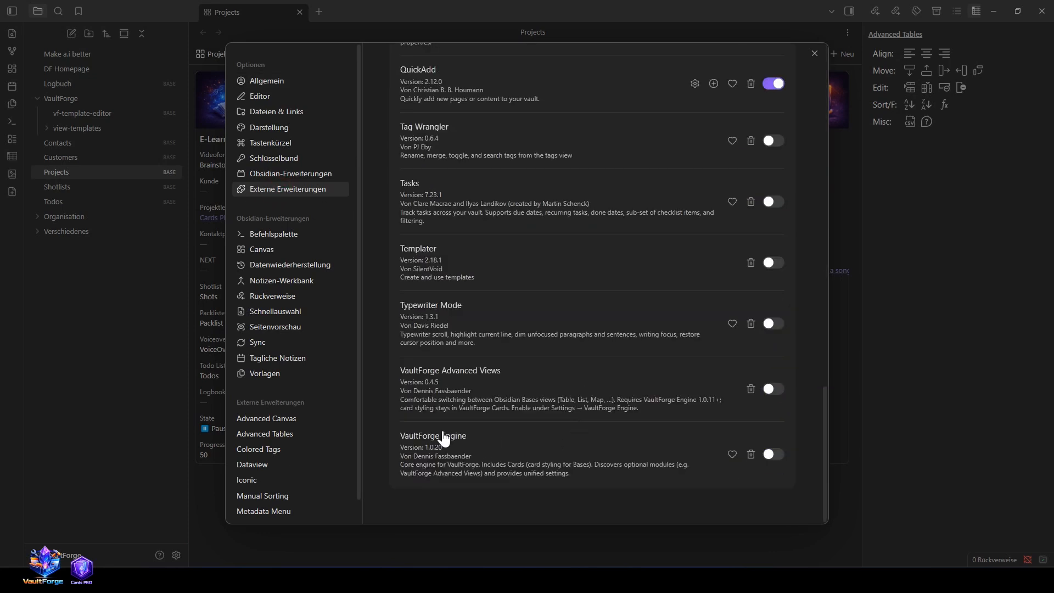
click(775, 452)
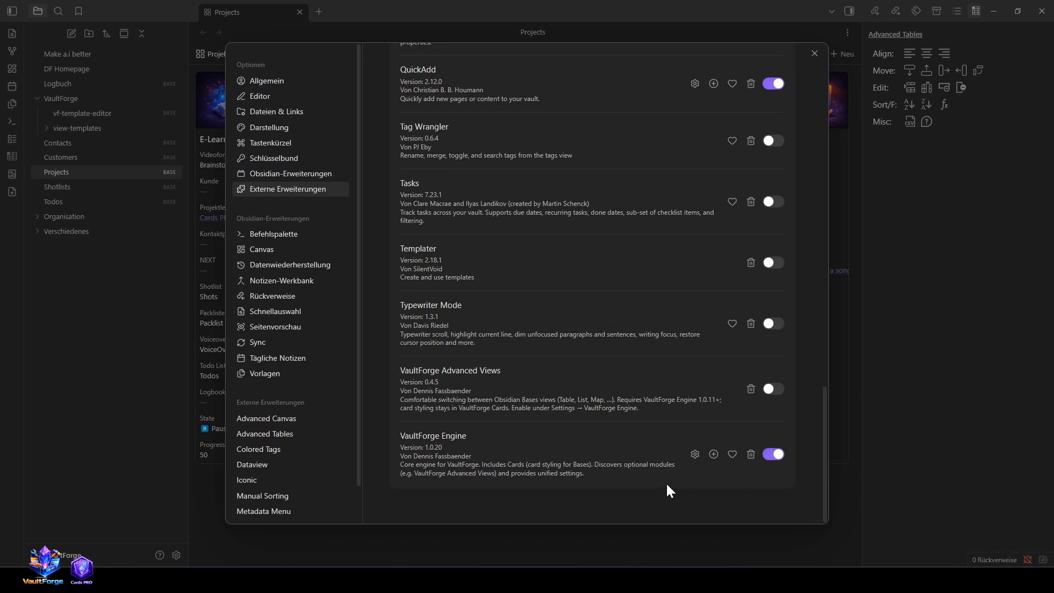
Step: Switch on Enable VaultForge Engine in the plugin's own settings and close the settings window
scroll(322, 428, down, 1)
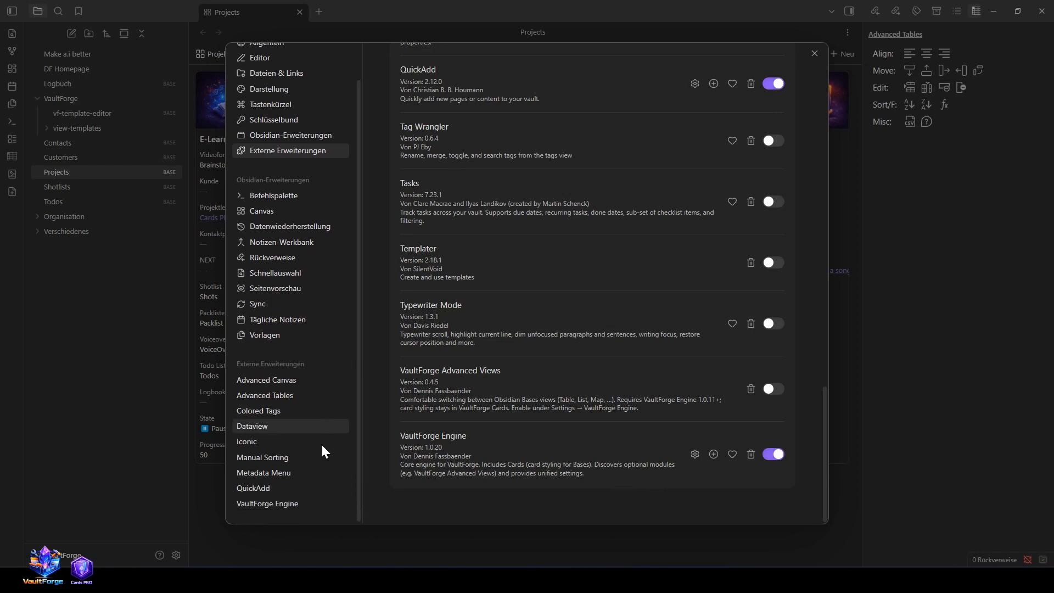
click(248, 508)
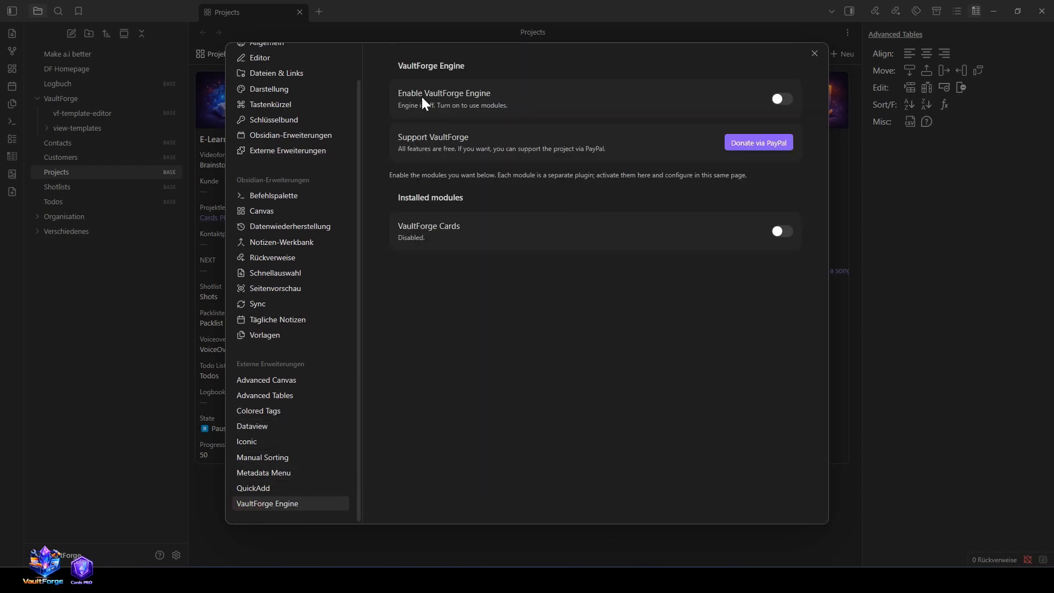
click(784, 100)
click(815, 53)
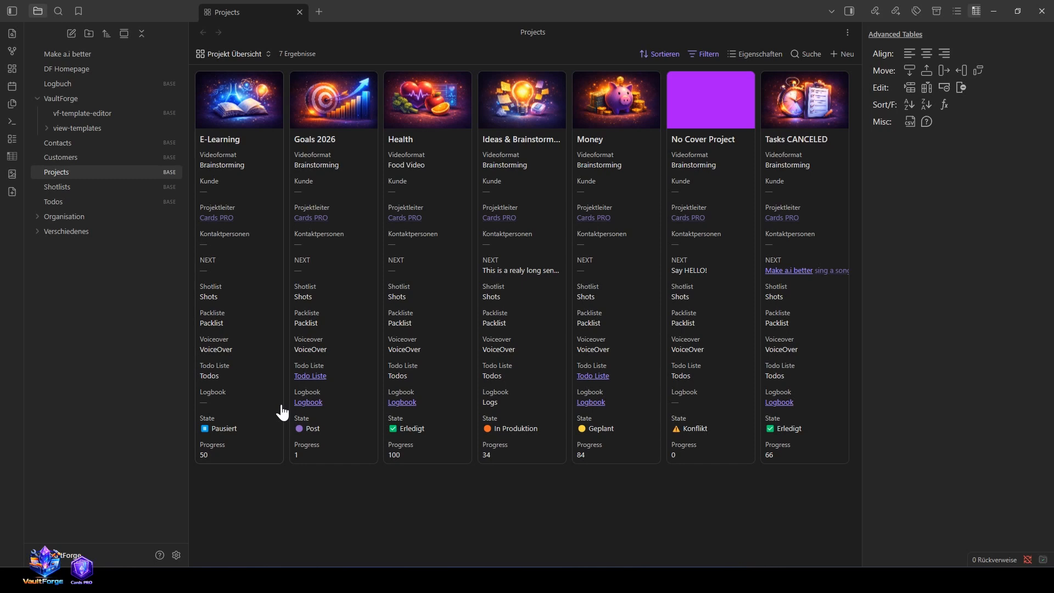
Step: Activate the VaultForge Cards module in the VaultForge Engine settings and return to the Projects base
click(176, 554)
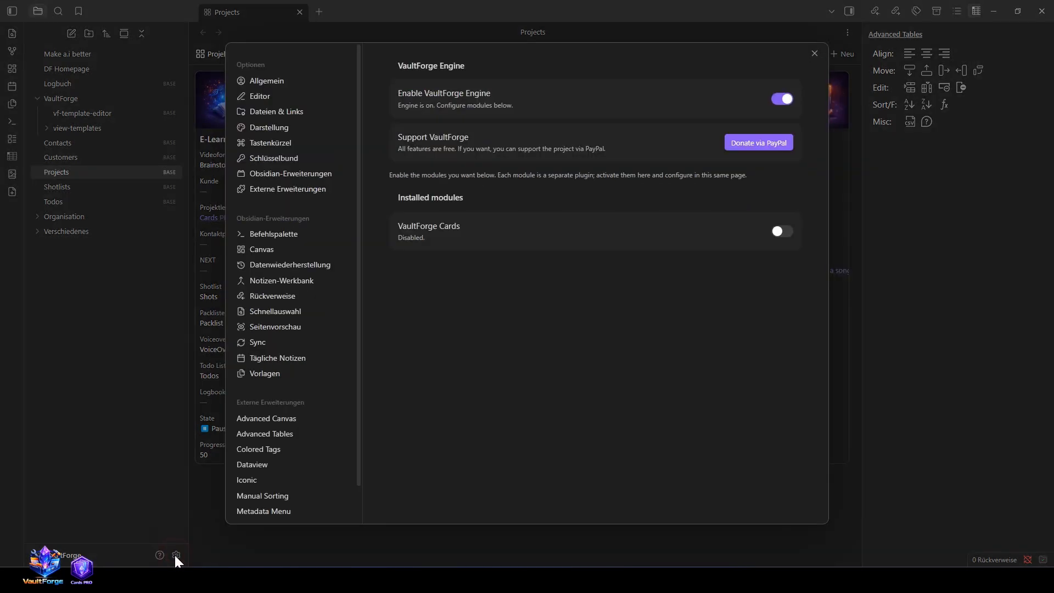
click(782, 229)
click(396, 554)
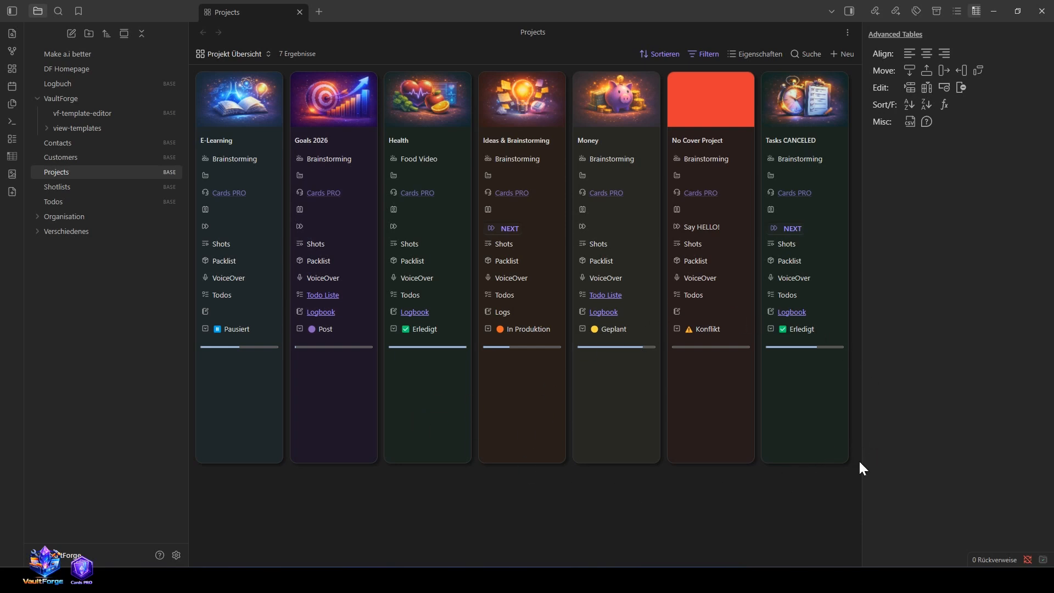
drag(862, 460, 861, 460)
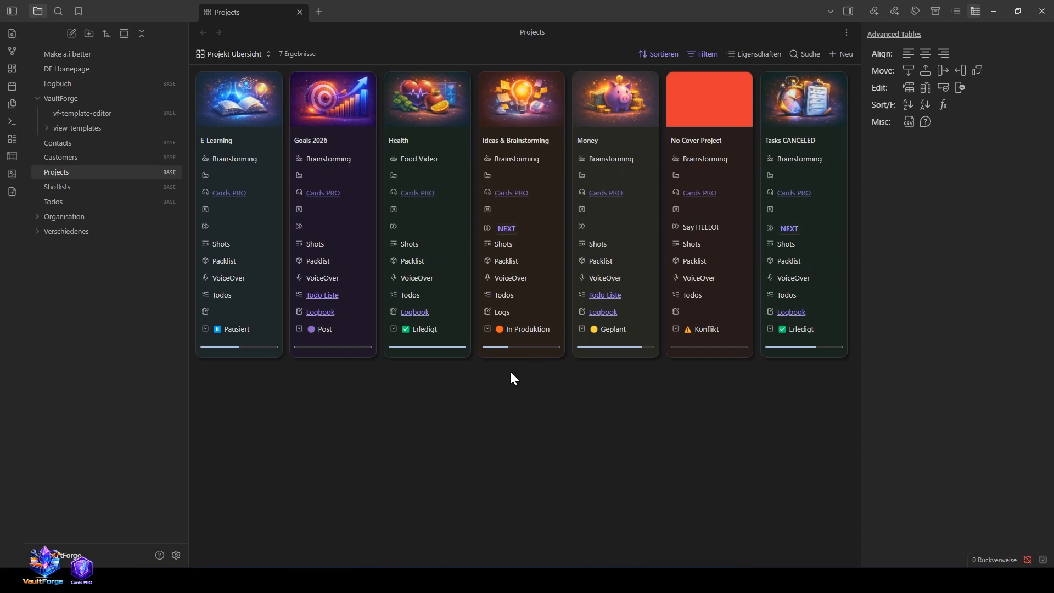
Step: Expand the VaultForge Cards settings in the plugin options and enable showing the Cards settings in the side panel
key(ctrl+comma)
scroll(261, 472, down, 2)
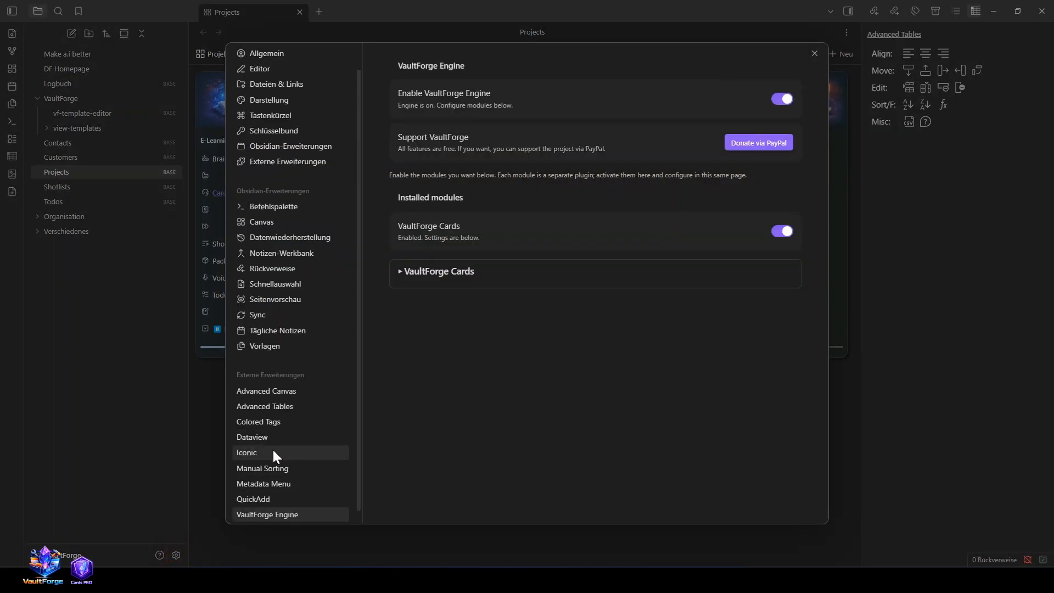
click(399, 273)
scroll(501, 381, down, 5)
scroll(503, 382, down, 5)
scroll(500, 374, up, 15)
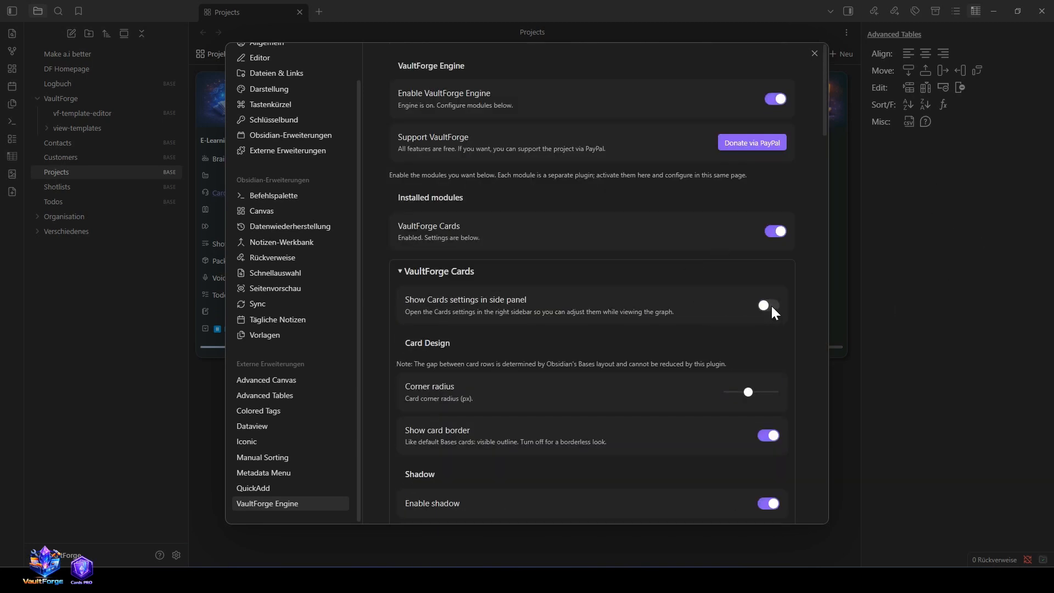
click(768, 306)
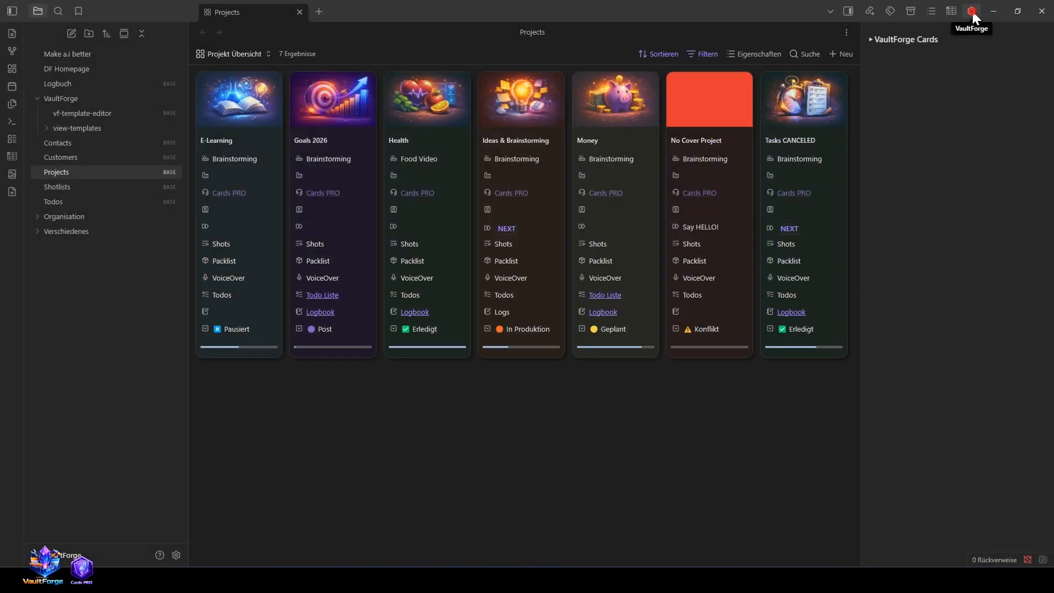
Step: Expand the VaultForge Cards settings in the side panel and look over the Card Design options
click(870, 39)
scroll(918, 261, down, 10)
scroll(915, 249, up, 10)
scroll(913, 244, up, 1)
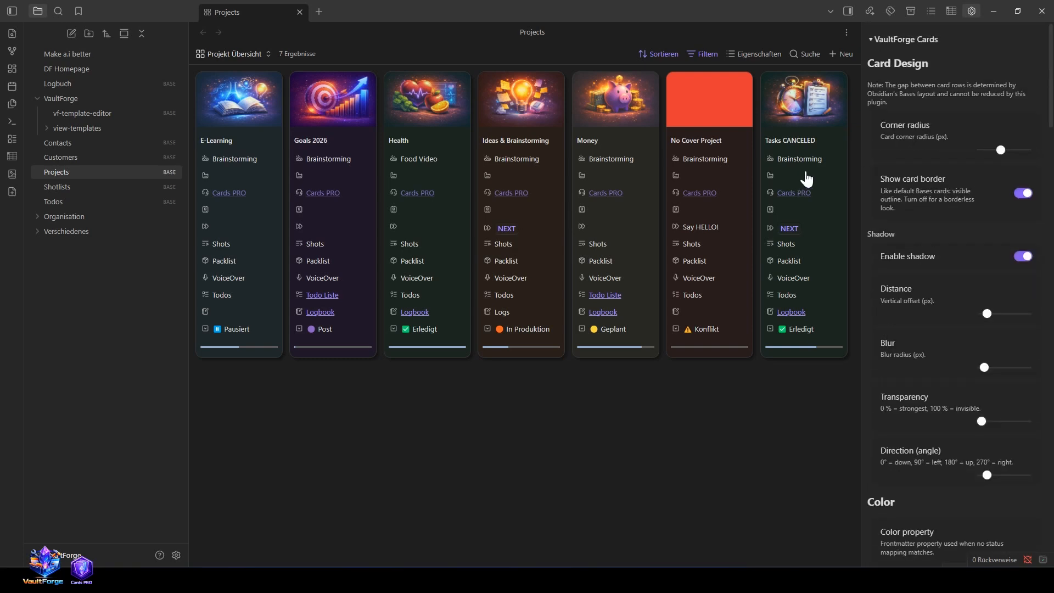
Step: Try out the corner radius, card border and shadow options on the project cards
mouse_move(997, 148)
mouse_down()
mouse_move(1008, 148)
mouse_move(977, 144)
mouse_move(1004, 150)
mouse_up()
click(1024, 193)
click(1023, 193)
scroll(1016, 199, down, 2)
click(1021, 200)
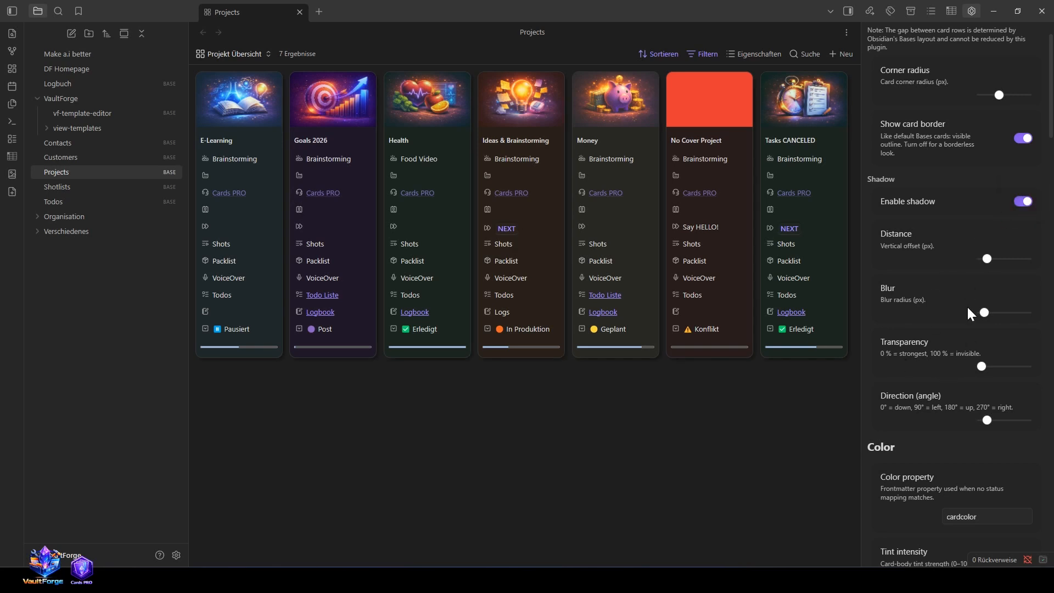
Step: Try a card tint intensity of 100 % and lower it again to a moderate strength
scroll(970, 315, down, 2)
scroll(950, 269, down, 5)
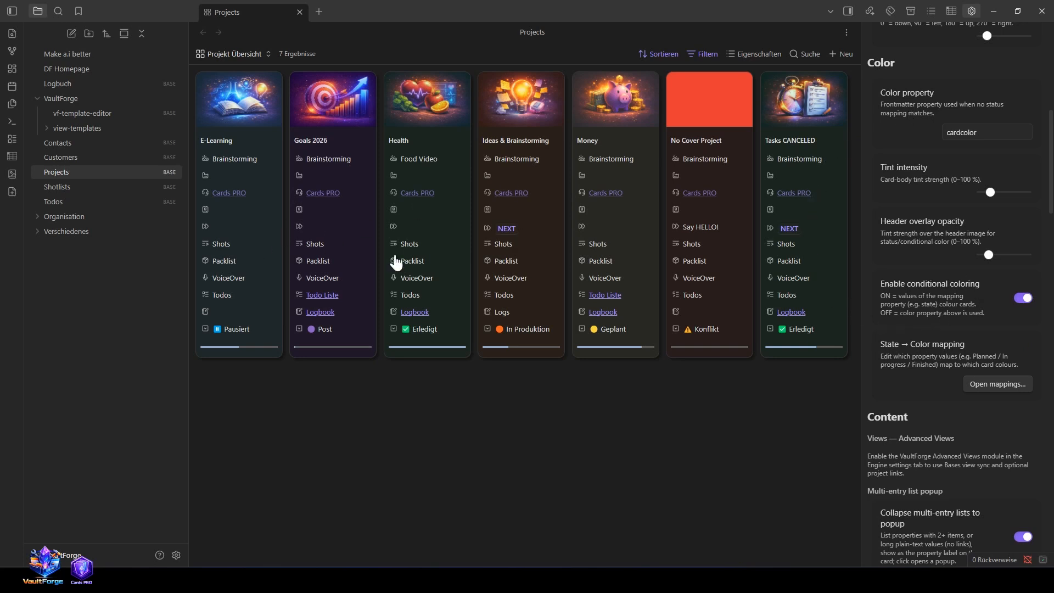
drag(992, 192, 1042, 193)
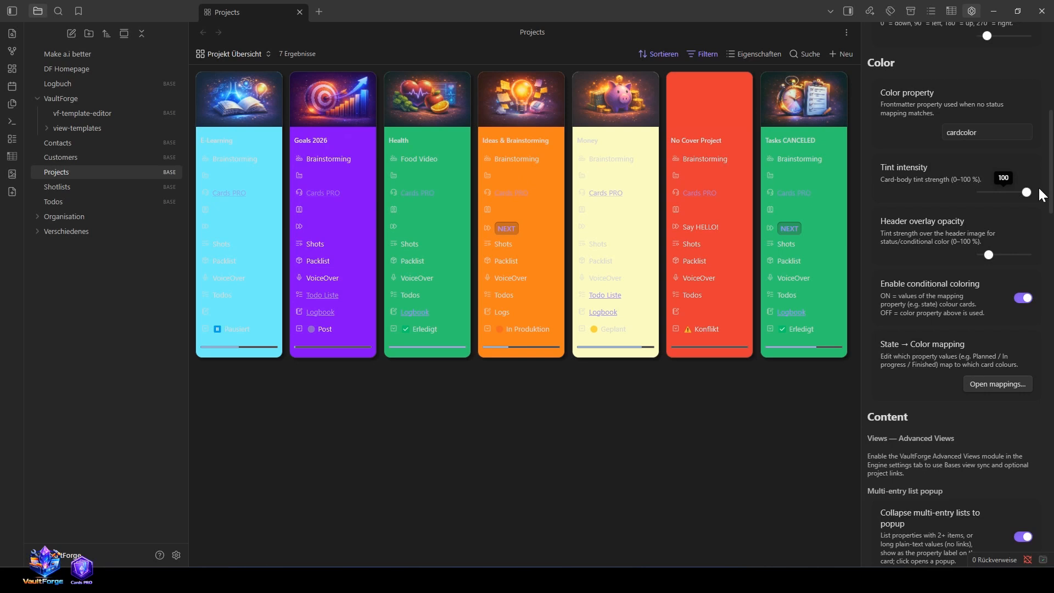
drag(1026, 193, 998, 193)
scroll(928, 151, up, 1)
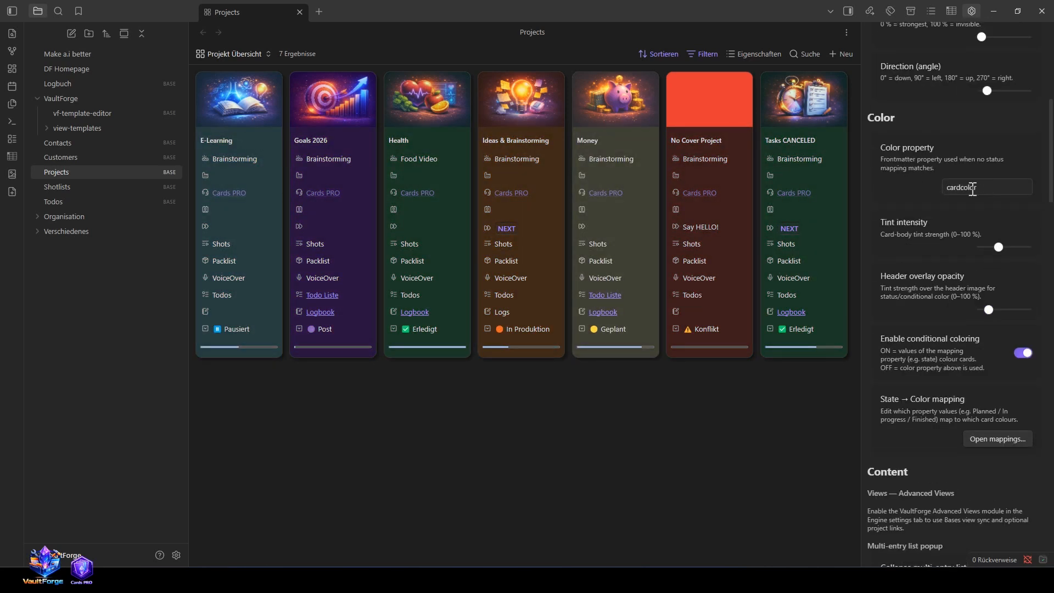
scroll(944, 310, down, 1)
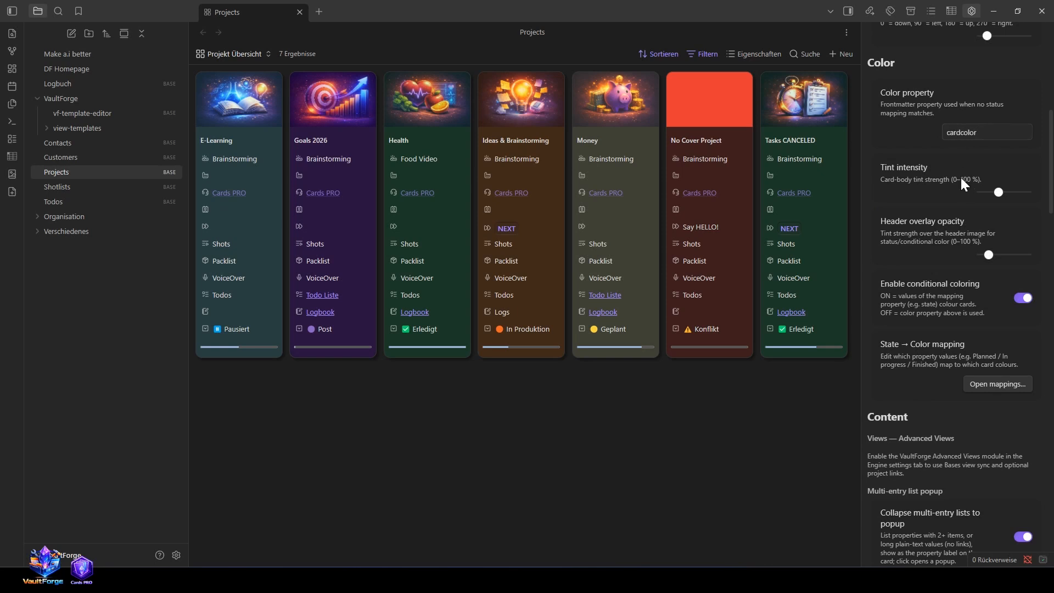
Step: Turn off conditional coloring so the project cards take their colour from the cardcolor property
click(1023, 298)
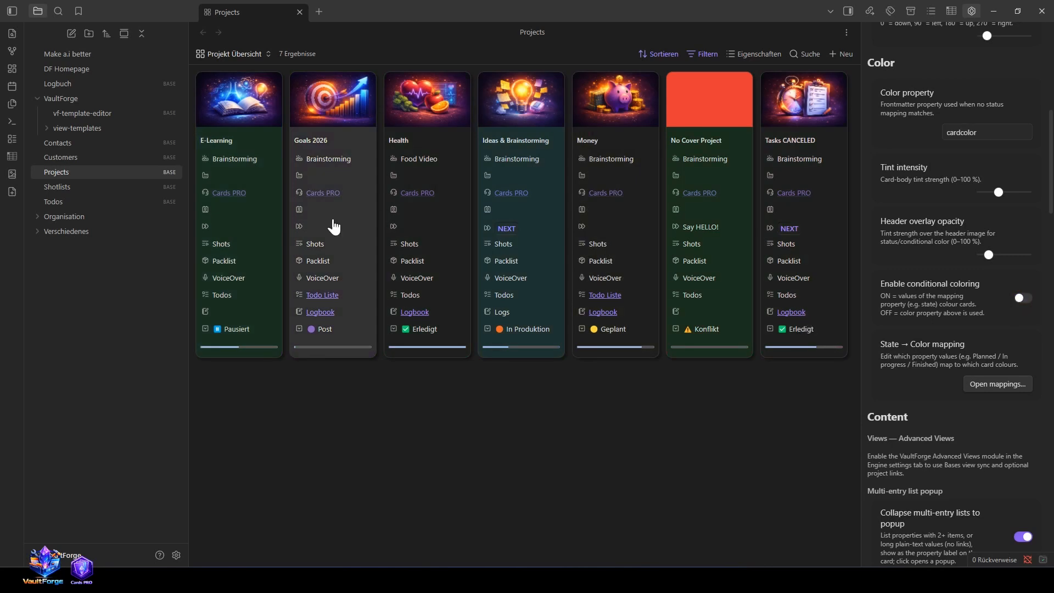
drag(861, 328, 866, 328)
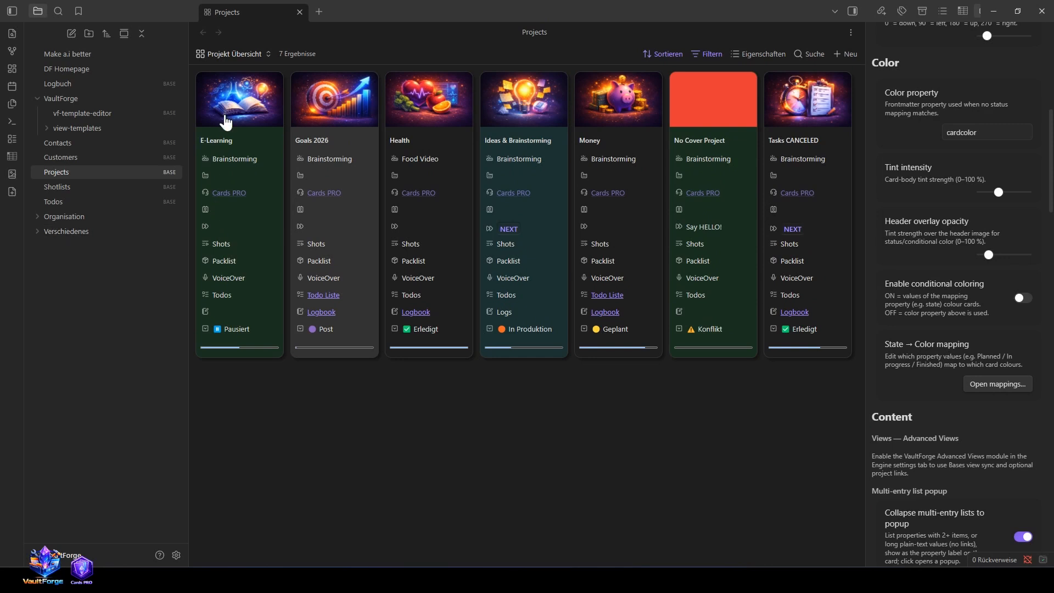
click(983, 132)
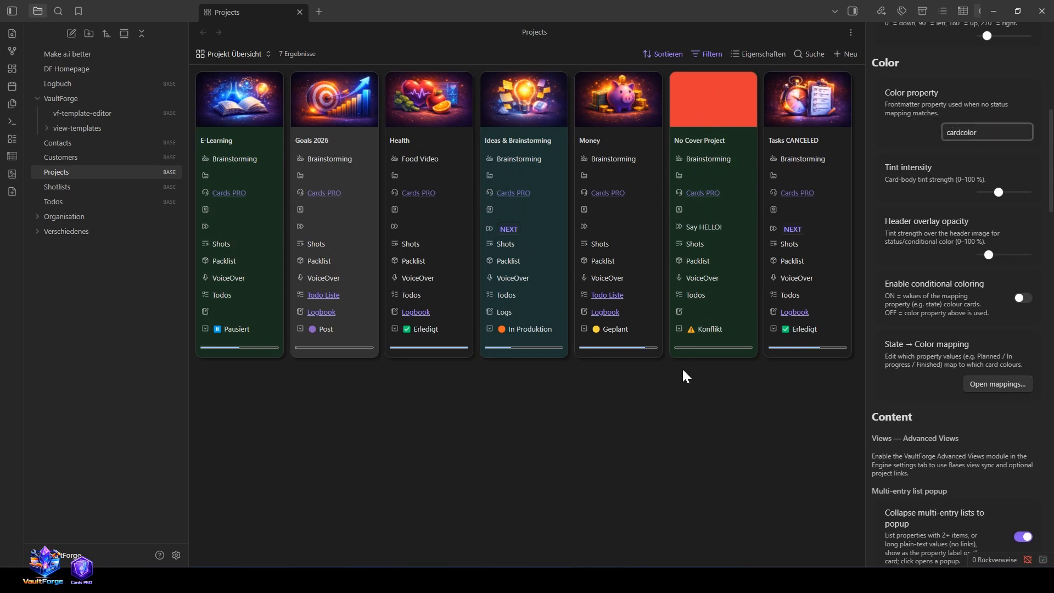
Step: Check the cardcolor property in the No Cover Project note against the Color property setting and return to the overview
click(724, 103)
scroll(517, 384, down, 5)
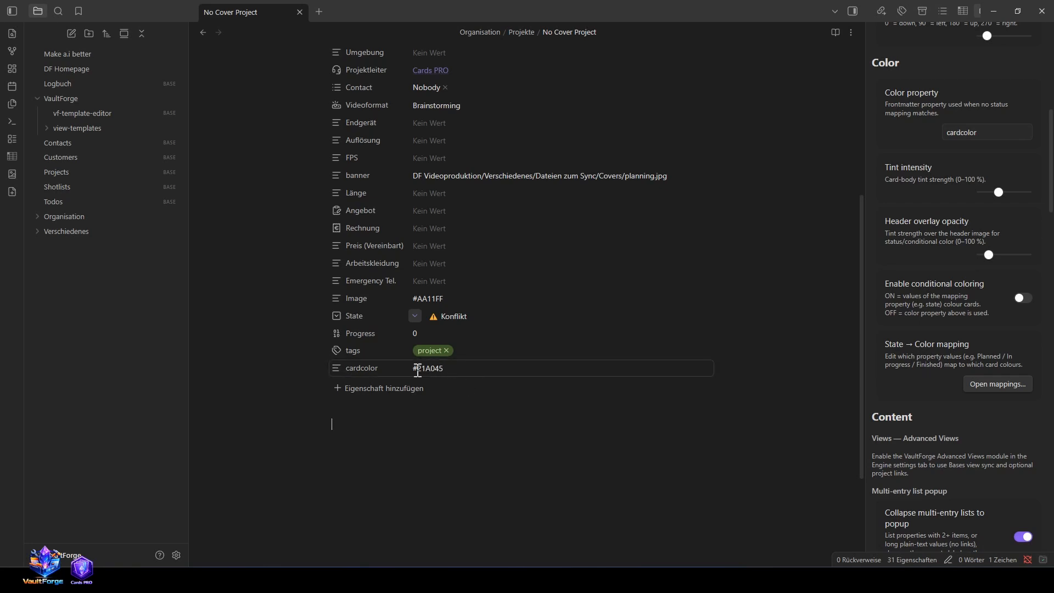
click(993, 133)
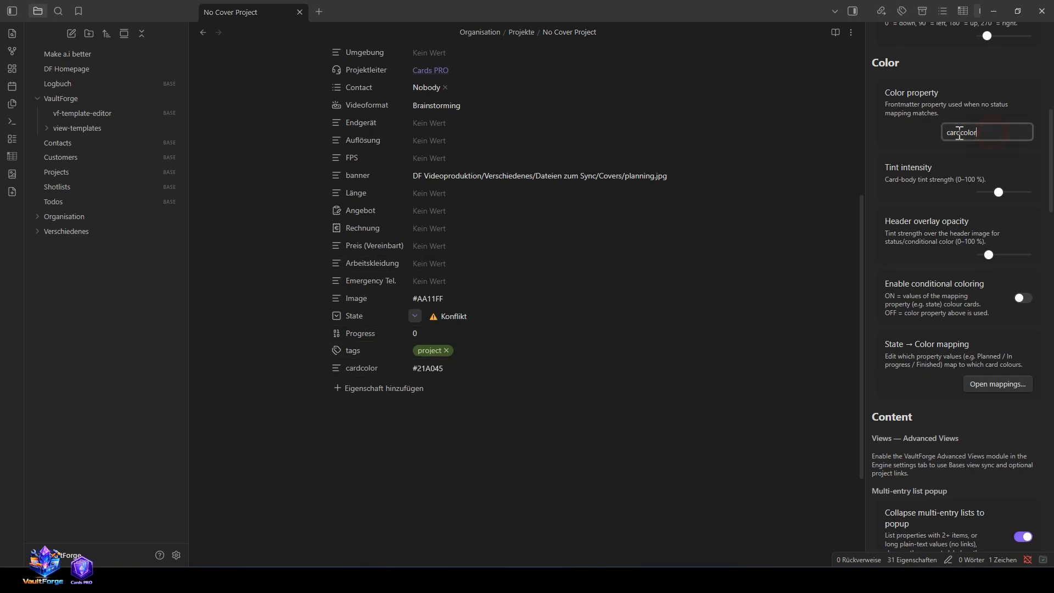
click(207, 35)
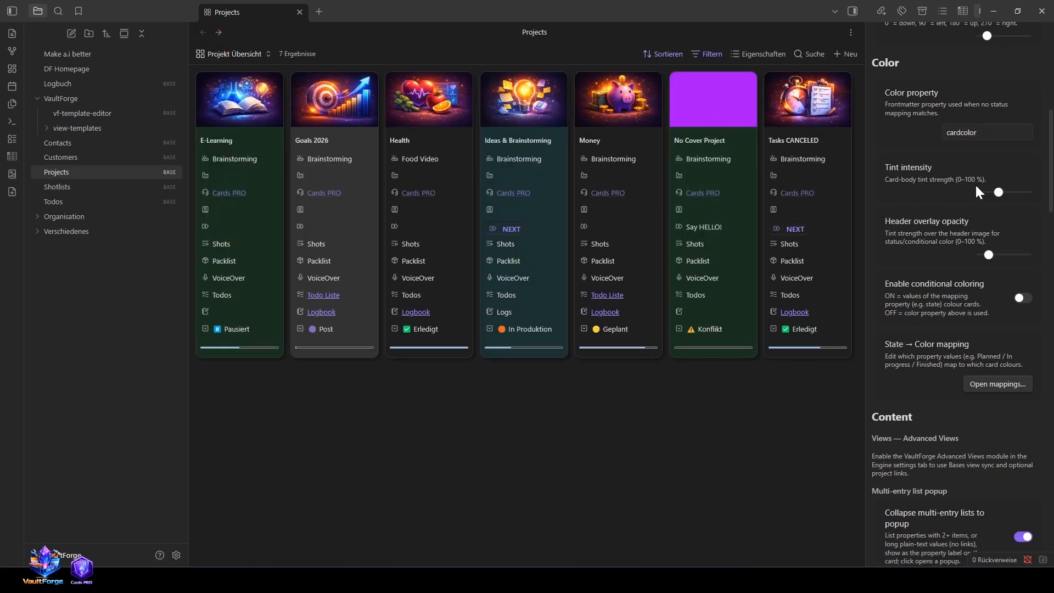
Step: Increase the card tint intensity slightly and check the Image property in the No Cover Project note
mouse_move(1007, 191)
mouse_down()
mouse_move(1019, 192)
mouse_move(991, 197)
mouse_move(1020, 193)
mouse_move(981, 193)
mouse_move(1006, 192)
mouse_up()
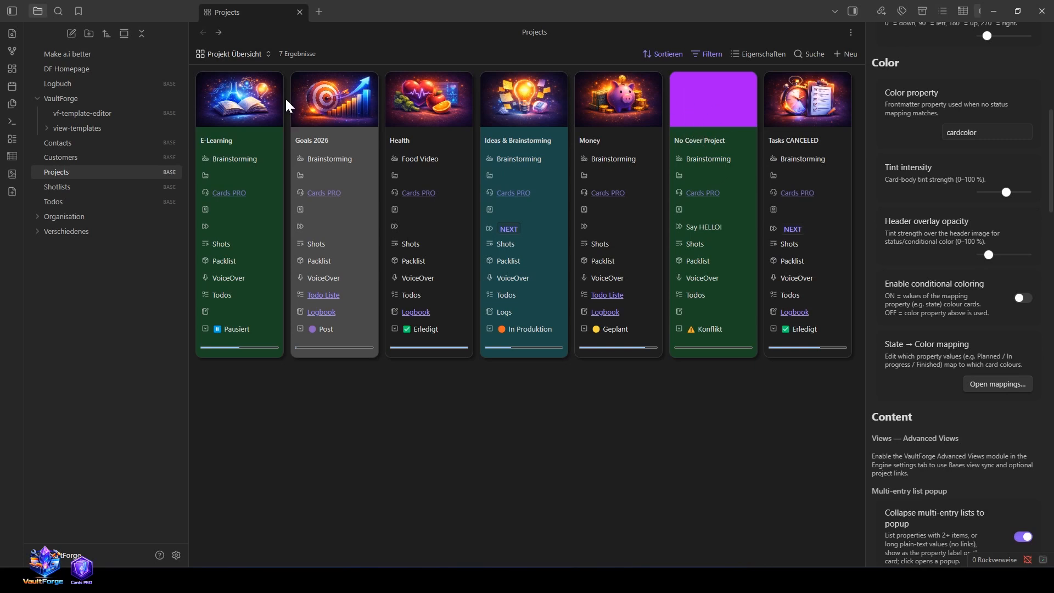
click(736, 106)
scroll(447, 433, down, 5)
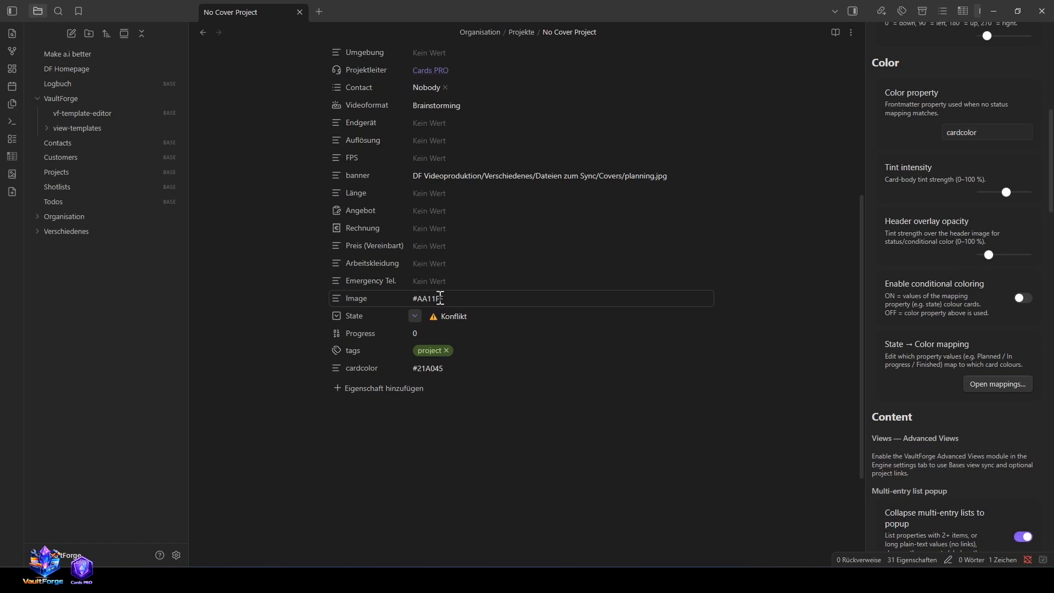
click(203, 33)
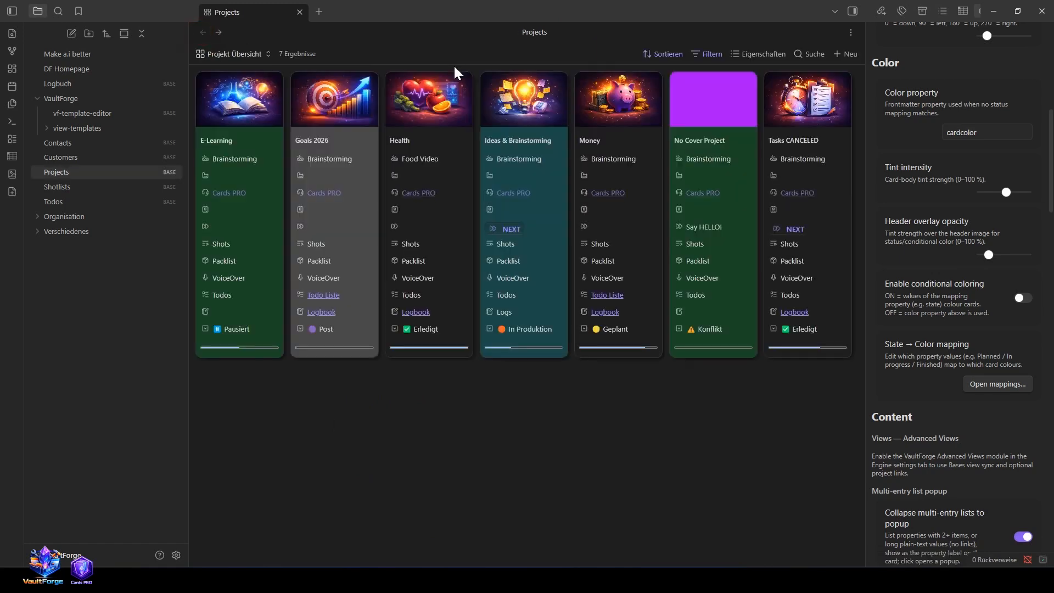
Step: Examine which image property the Projekt Übersicht view uses and compare it with the No Cover Project note's properties
click(268, 54)
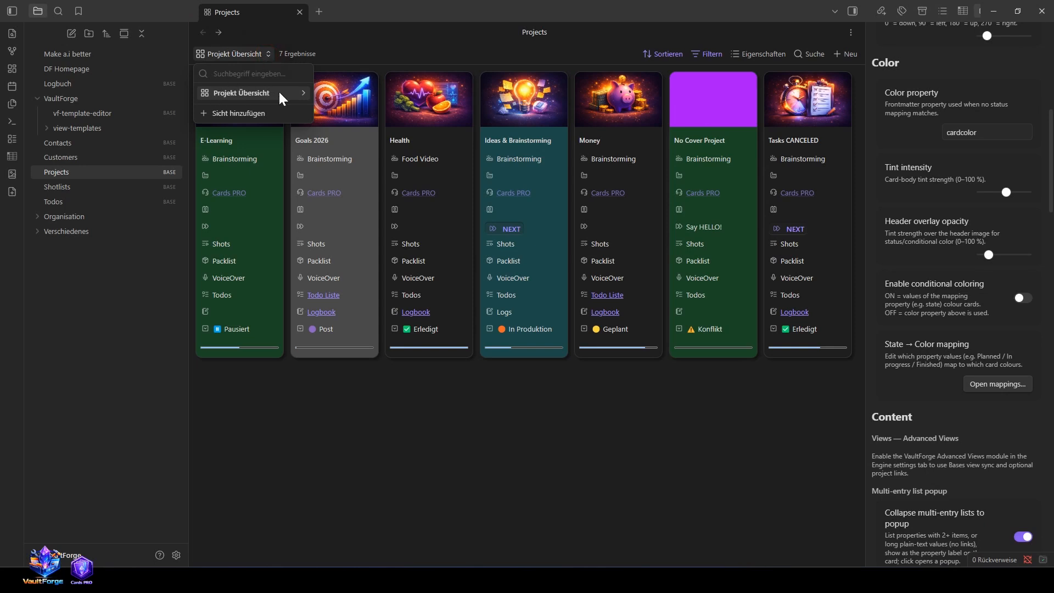
click(305, 94)
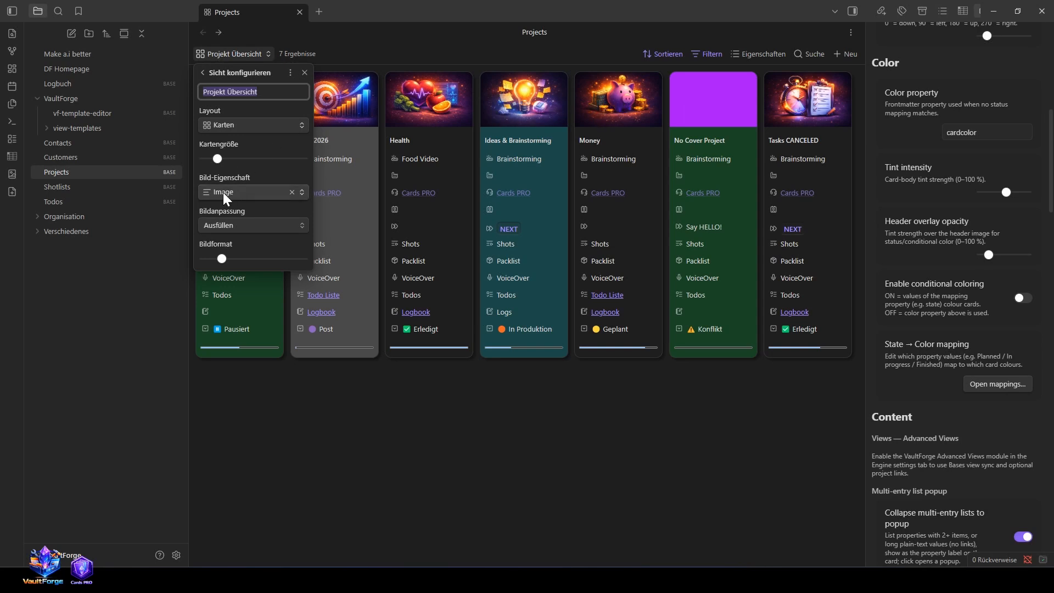
click(324, 381)
click(682, 99)
scroll(549, 455, down, 5)
scroll(548, 454, up, 1)
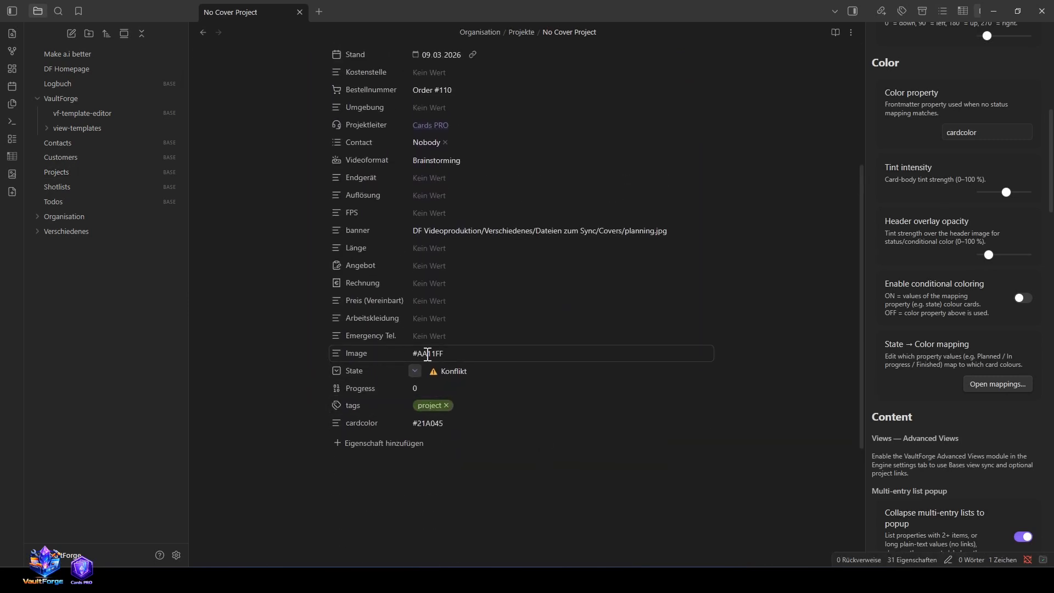
click(203, 32)
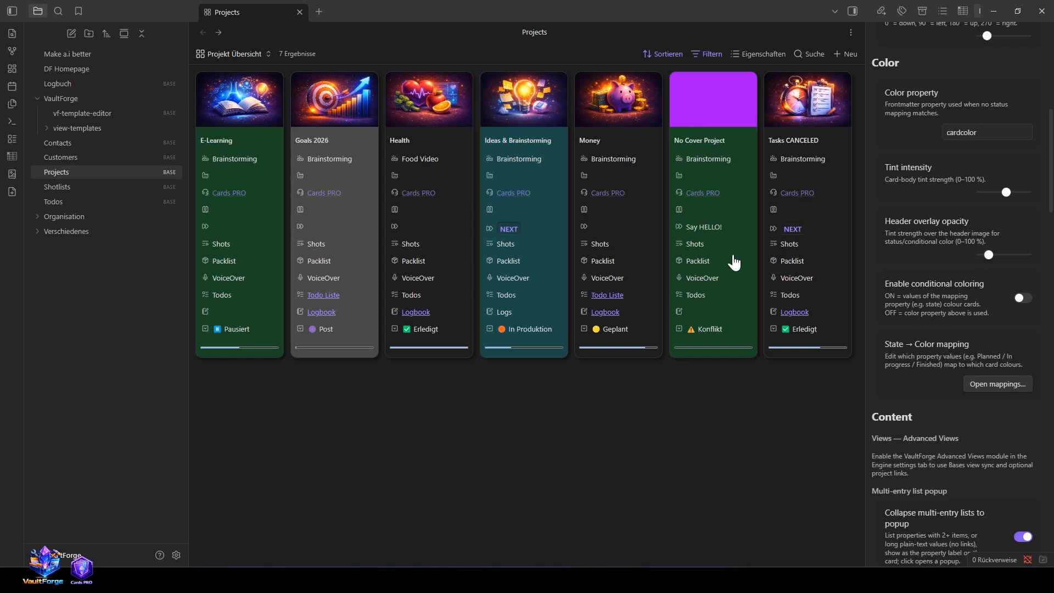
Step: Turn conditional coloring back on and open the State → Color mappings
click(1025, 298)
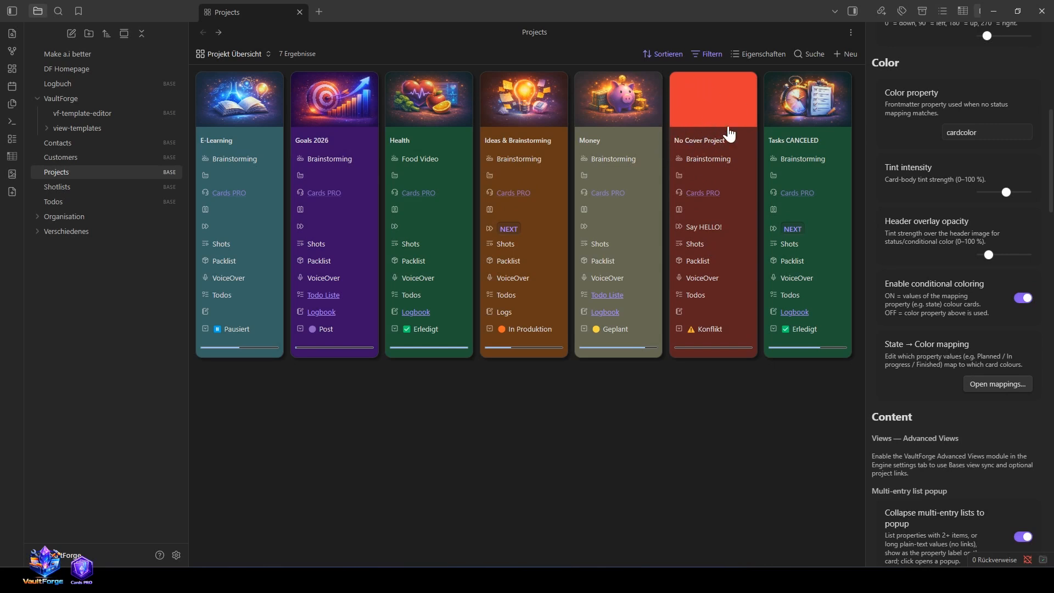
click(1000, 386)
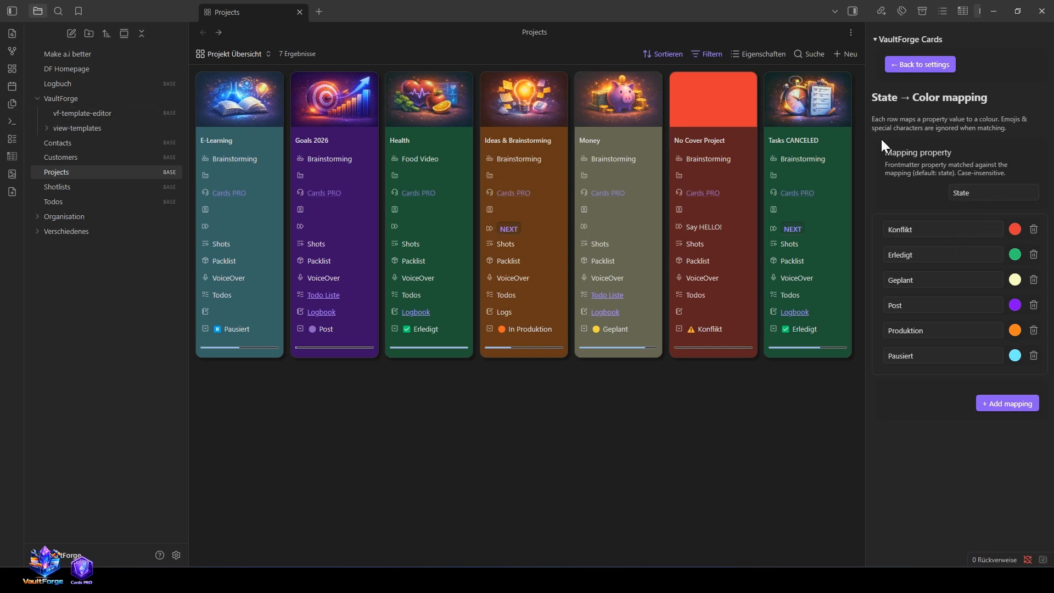
Step: Check the State property and its selectable options in the Tasks CANCELED note and return to the project overview
click(812, 116)
scroll(424, 459, down, 5)
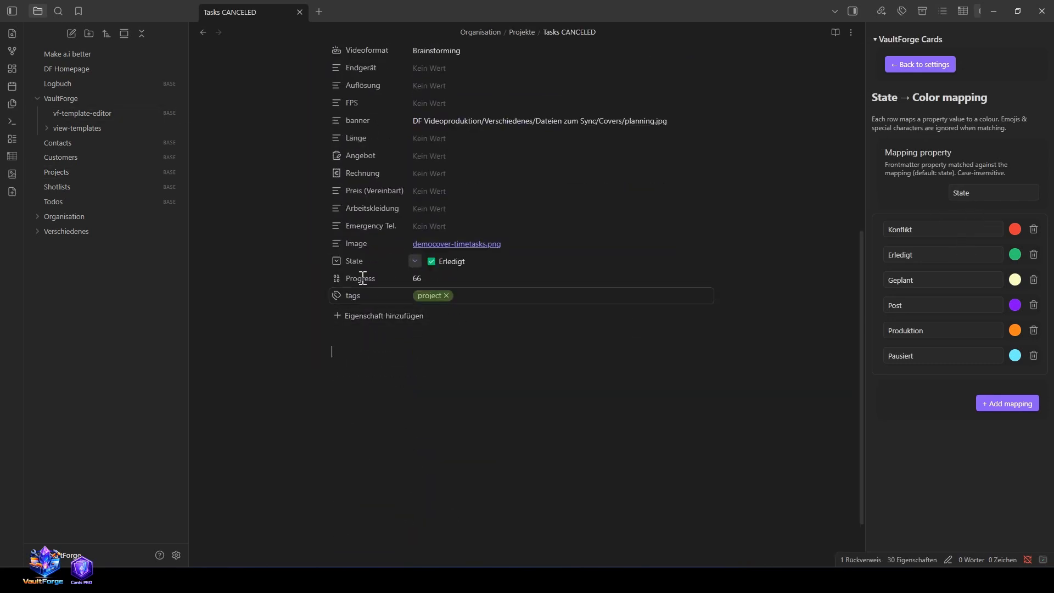
scroll(389, 327, up, 2)
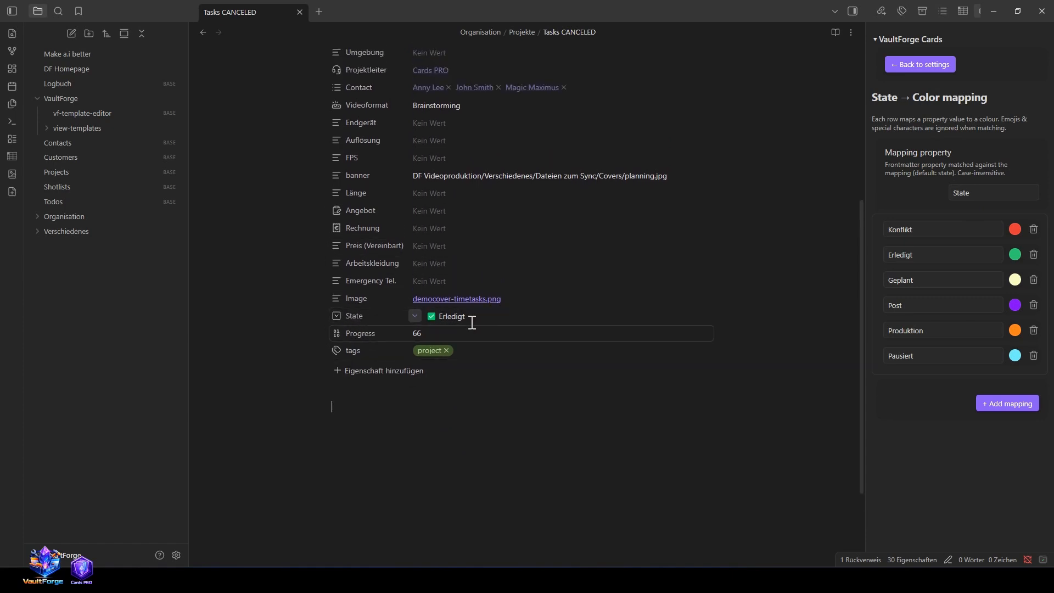
click(414, 316)
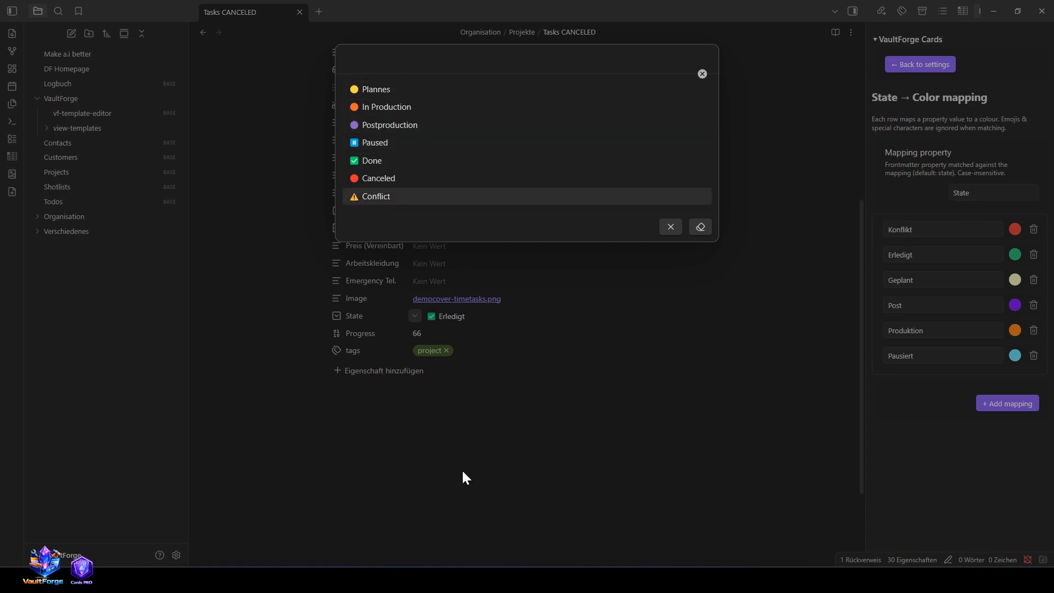
click(458, 491)
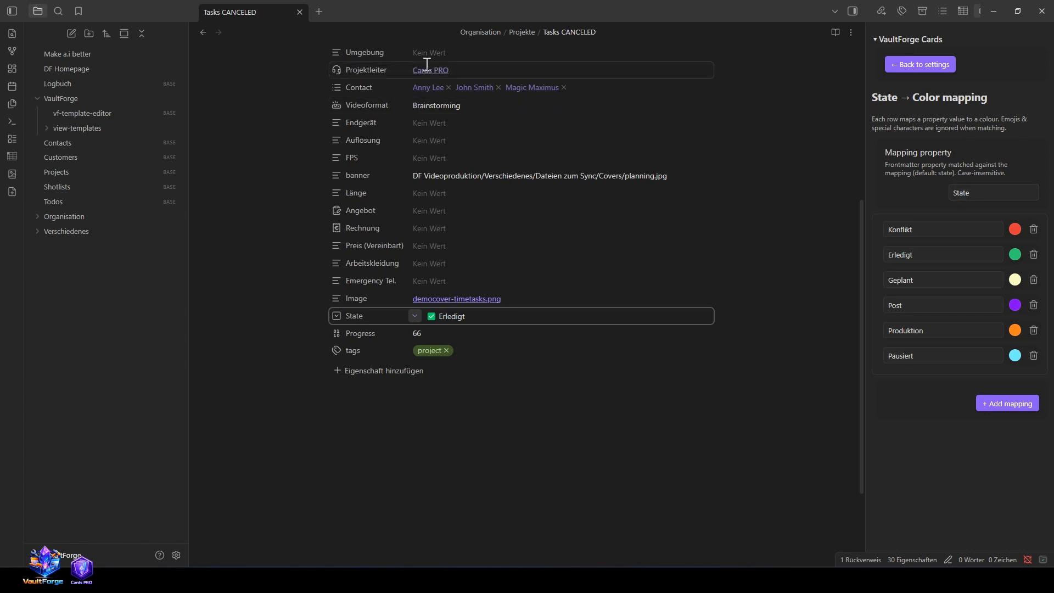
click(203, 32)
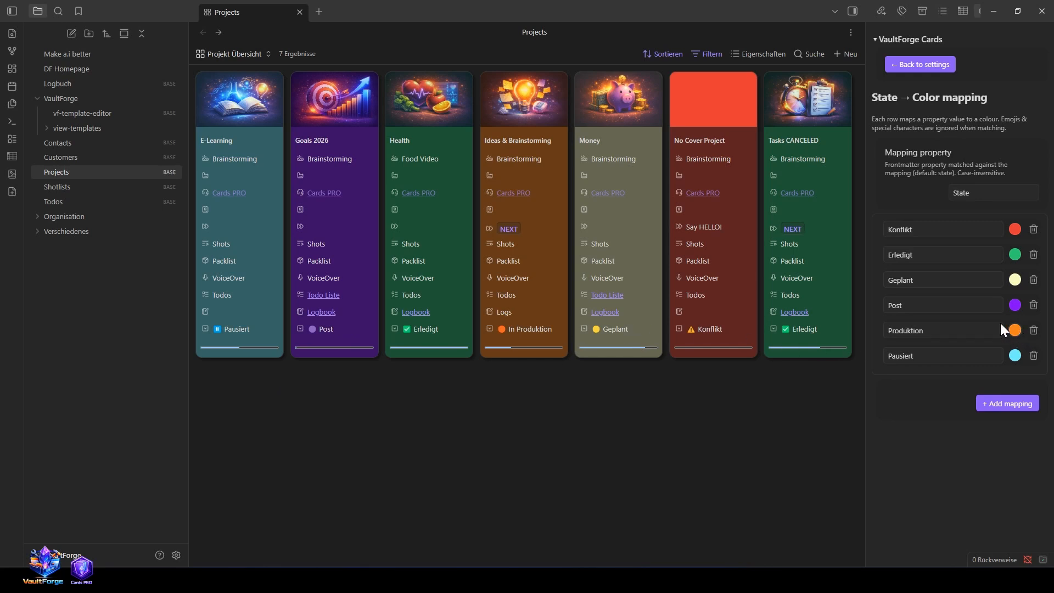
Step: Try a purple colour for the Produktion state mapping
click(1015, 330)
click(962, 426)
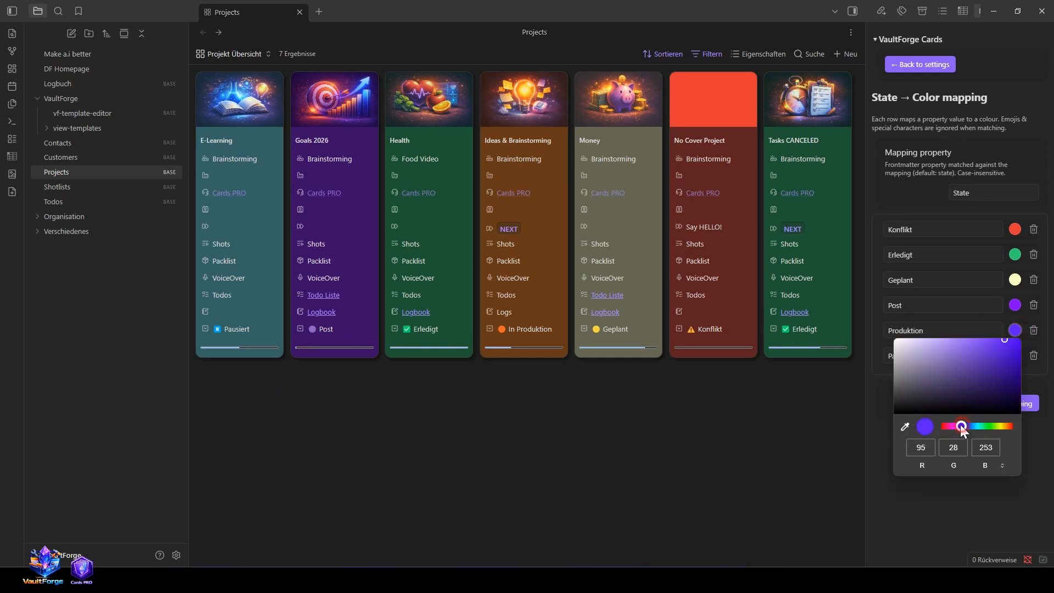
click(754, 490)
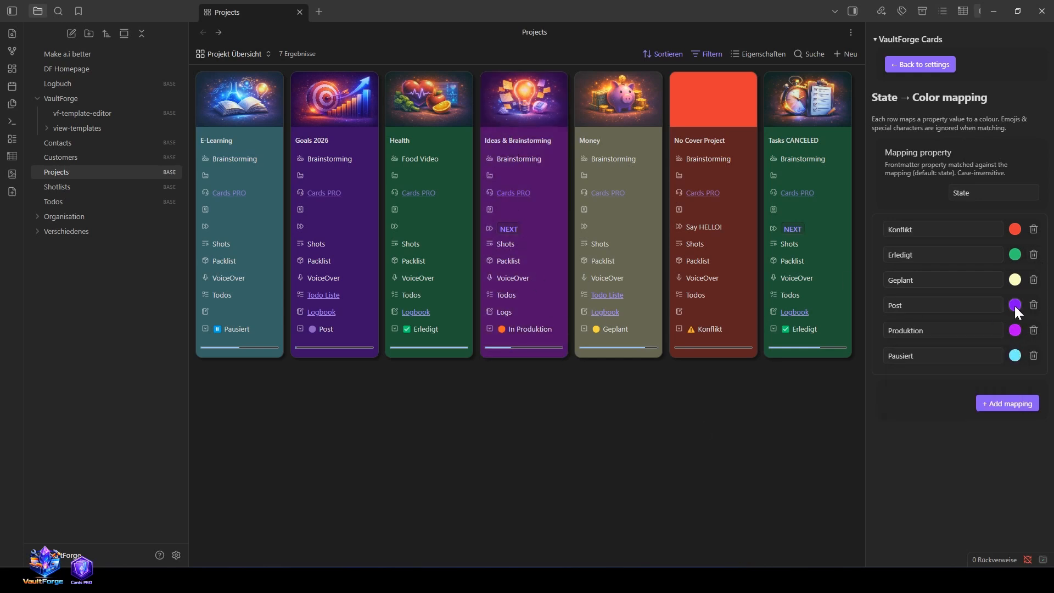
Step: Set the Produktion mapping colour to a yellowish orange and return to the card settings
click(1015, 331)
drag(980, 426, 1004, 426)
click(811, 470)
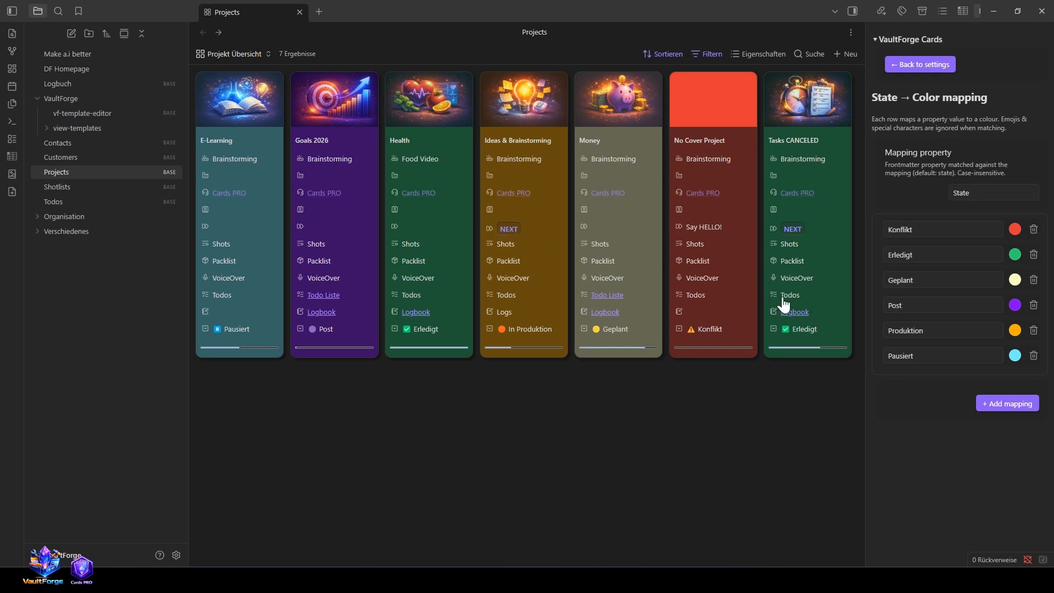
click(921, 62)
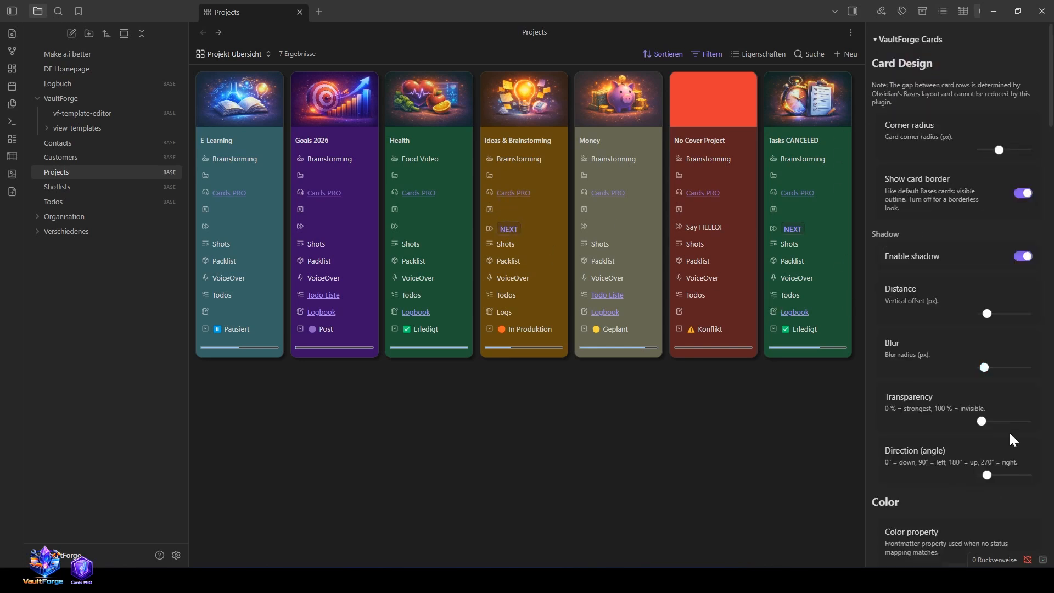
Step: Try a header overlay opacity of 93 % on the project cards
scroll(960, 474, down, 8)
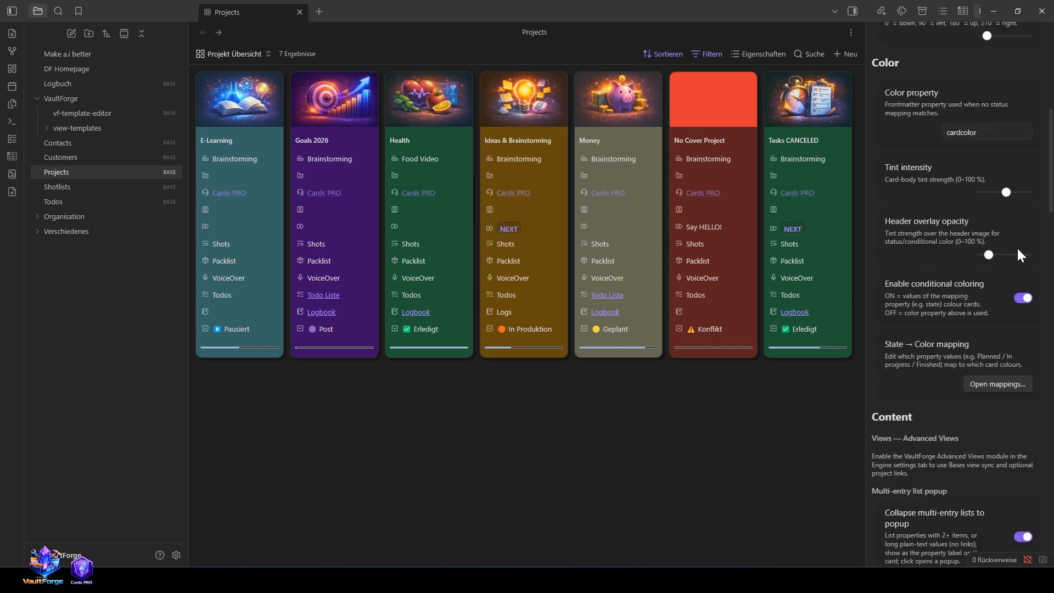
drag(990, 253, 1026, 258)
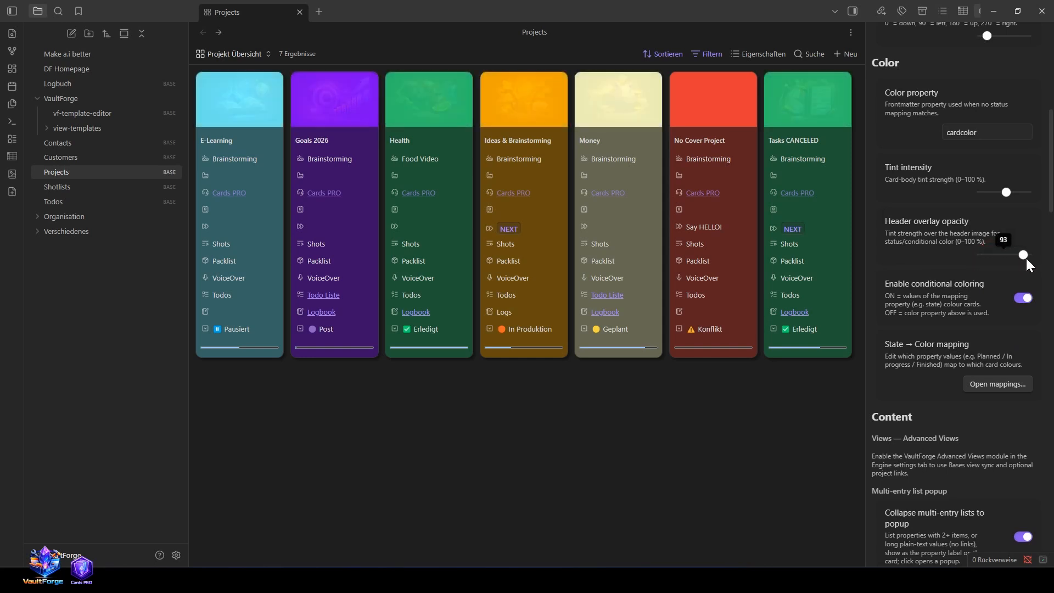
Step: Turn off collapsing multi-entry lists to a popup
scroll(1021, 258, down, 7)
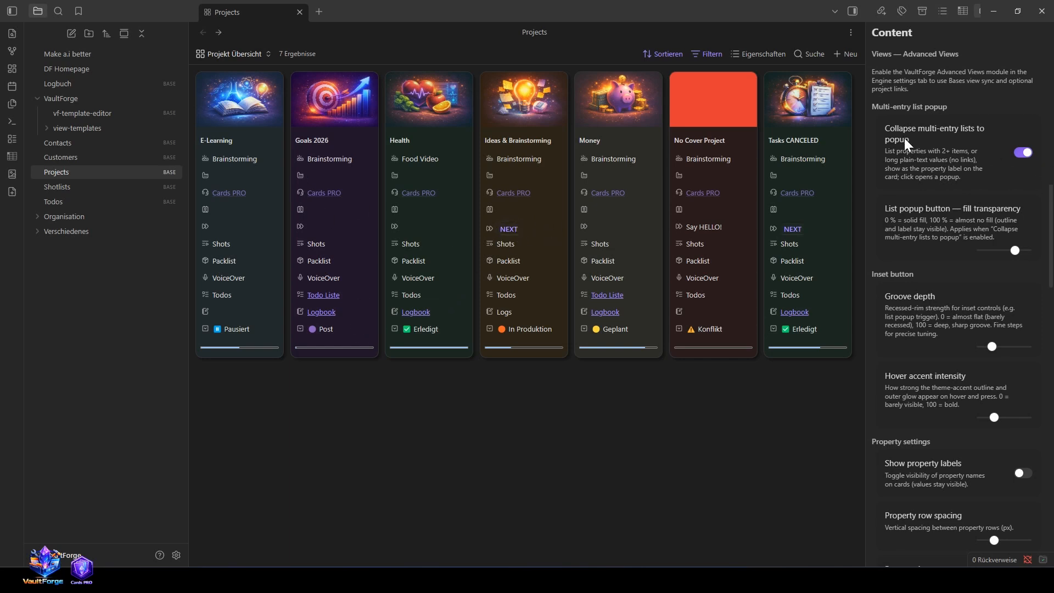
click(1023, 153)
scroll(1022, 153, up, 6)
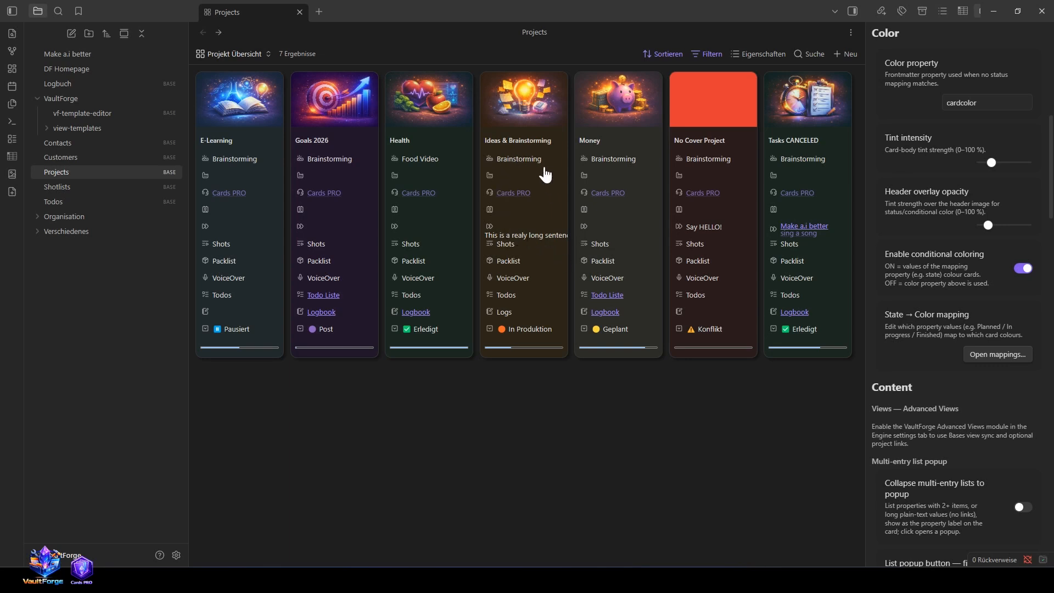
Step: Check the NEXT property in the Ideas & Brainstorming and Tasks CANCELED notes and return to the project overview
click(514, 115)
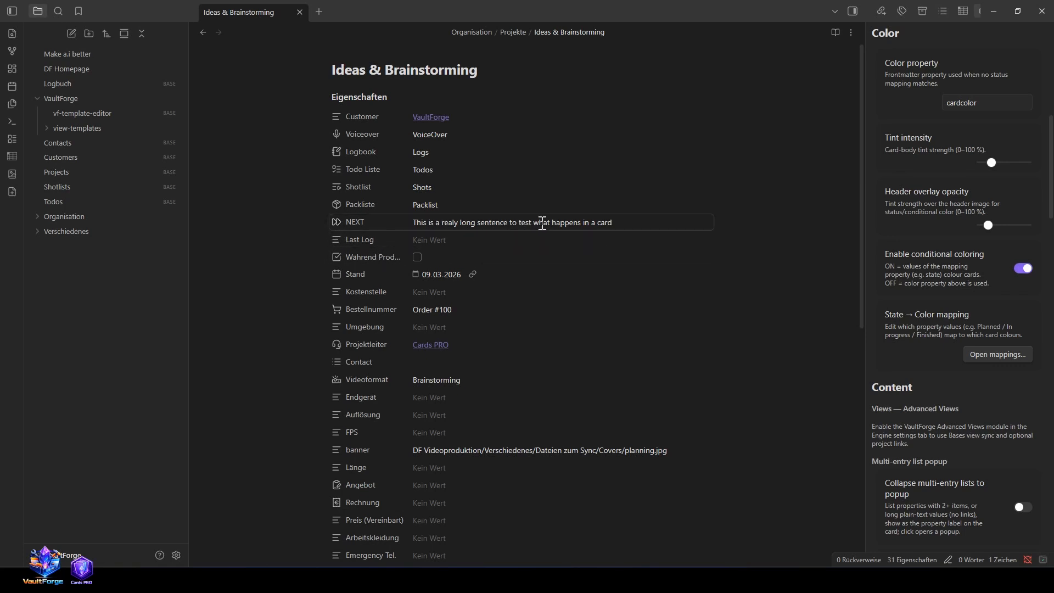
click(209, 33)
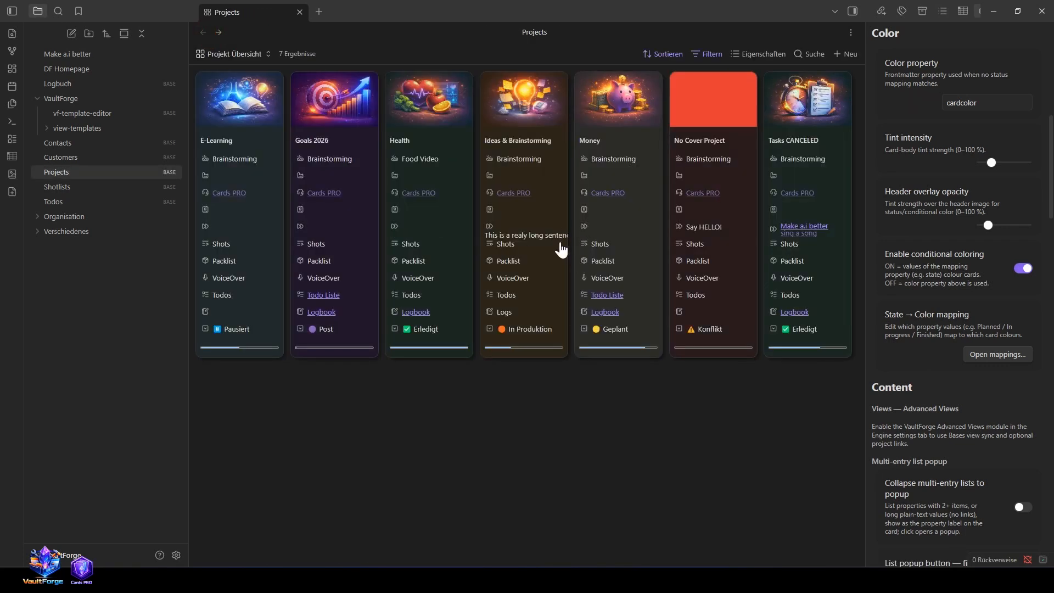
click(805, 116)
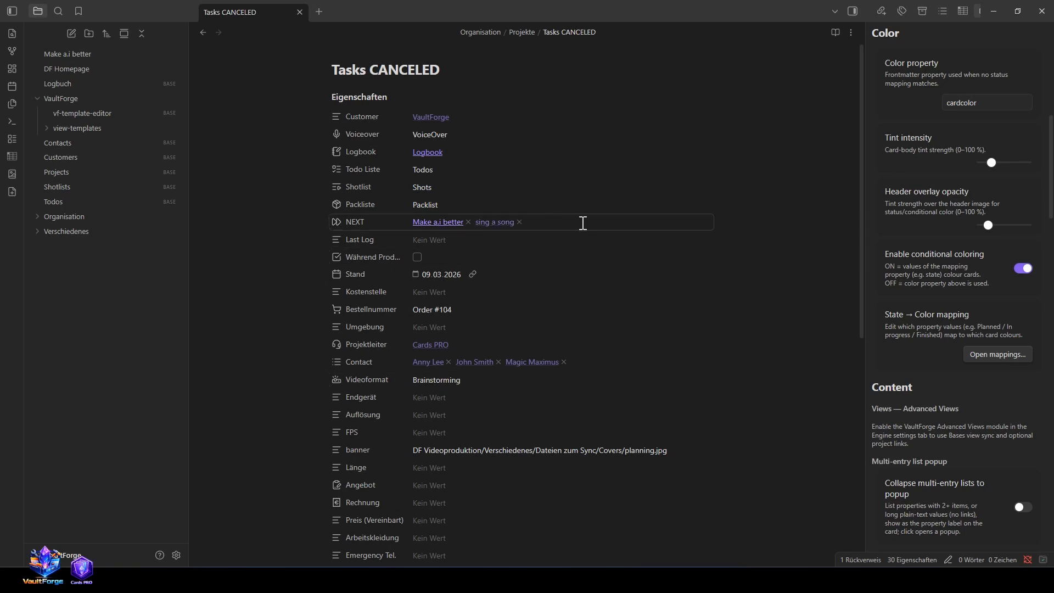
click(203, 32)
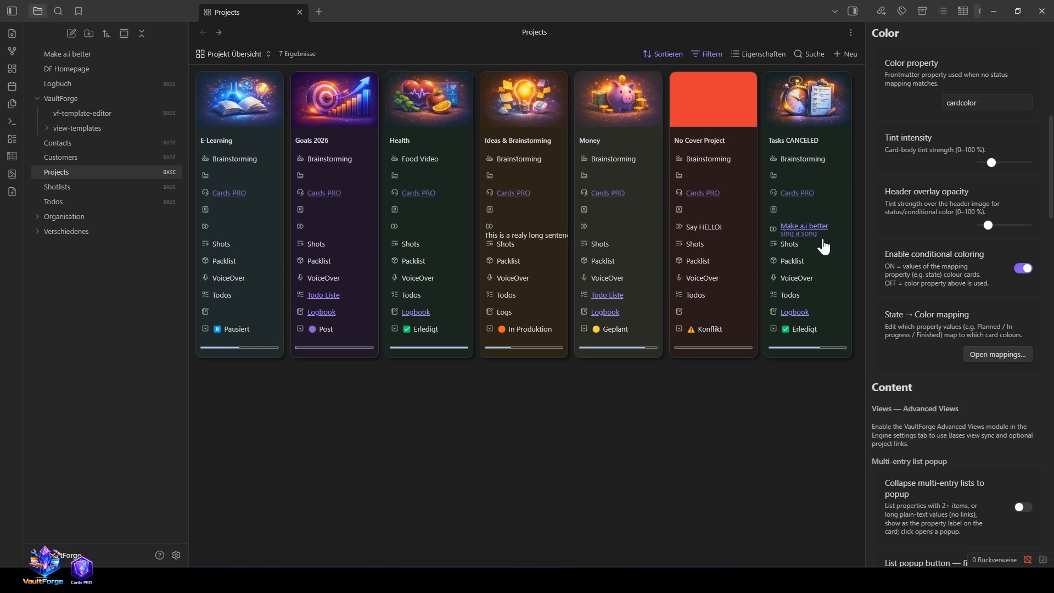
Step: Turn collapsing multi-entry lists to a popup back on and view the NEXT popup of the Ideas & Brainstorming card
scroll(986, 366, down, 3)
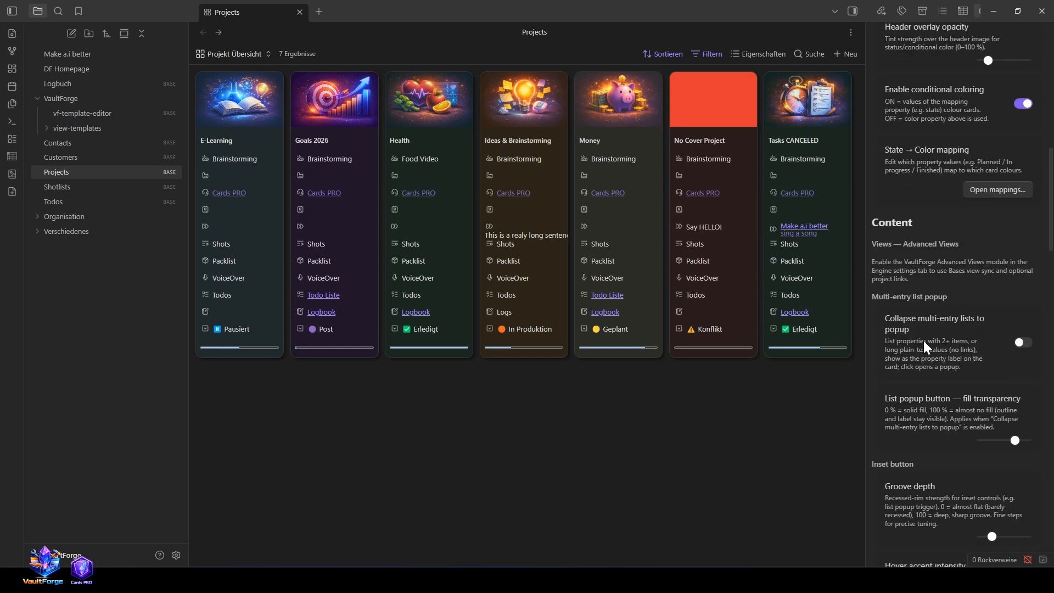
click(1023, 343)
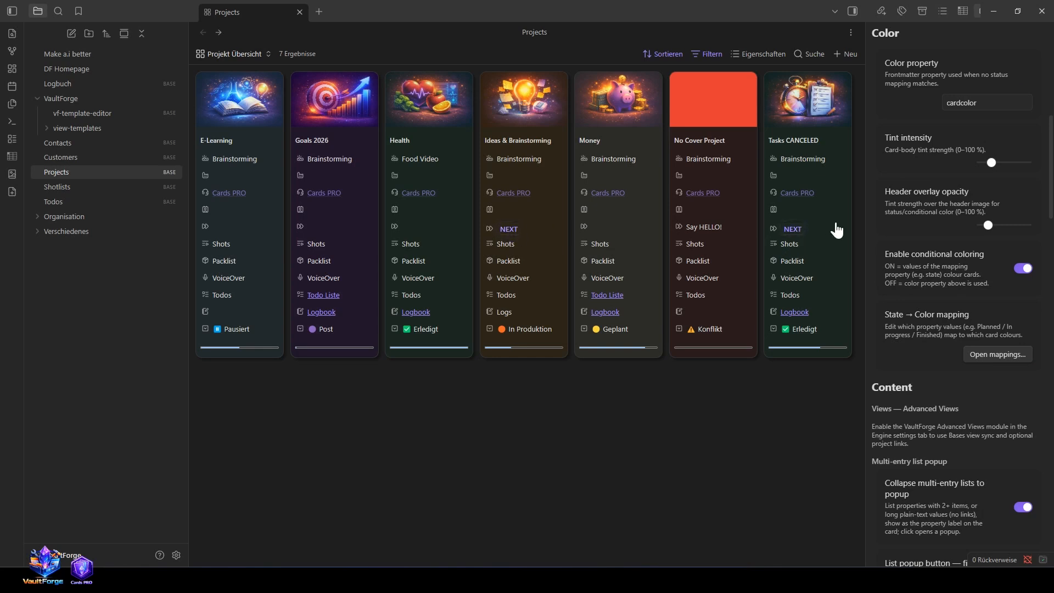
click(507, 230)
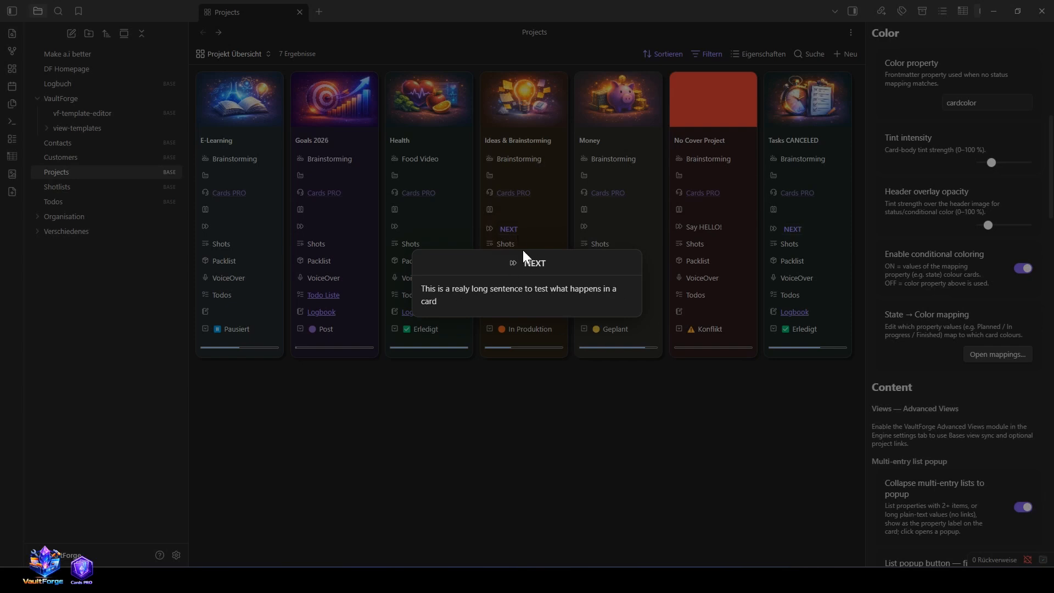
click(507, 476)
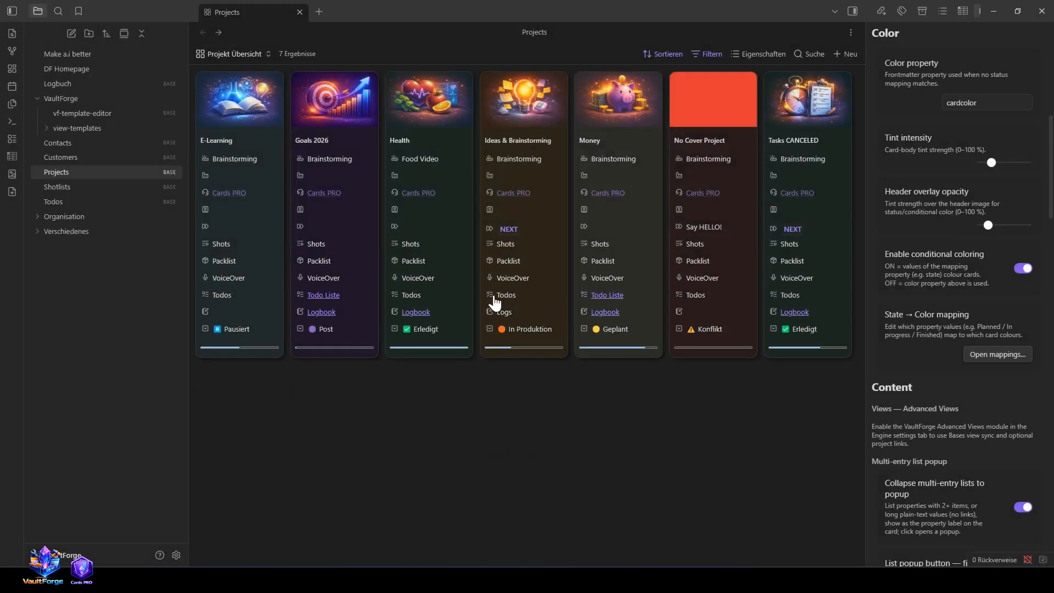
Step: Open the NEXT popup of the Tasks CANCELED card, follow its linked entry and return to the project overview
click(794, 229)
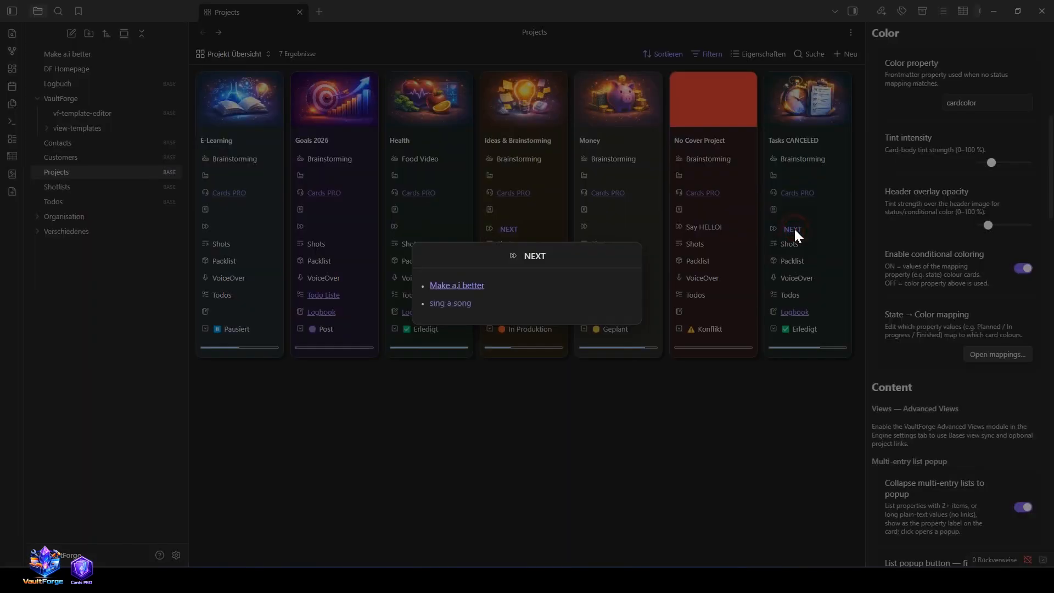
click(469, 285)
click(203, 33)
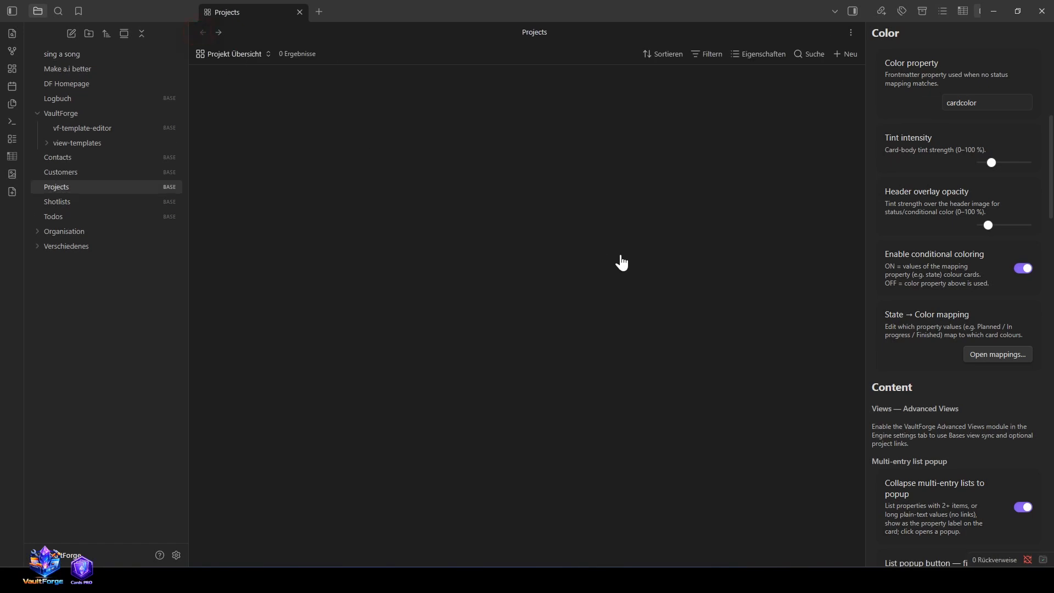
Step: Show property labels on the cards and narrow the settings pane to give the card view more room
scroll(972, 368, down, 5)
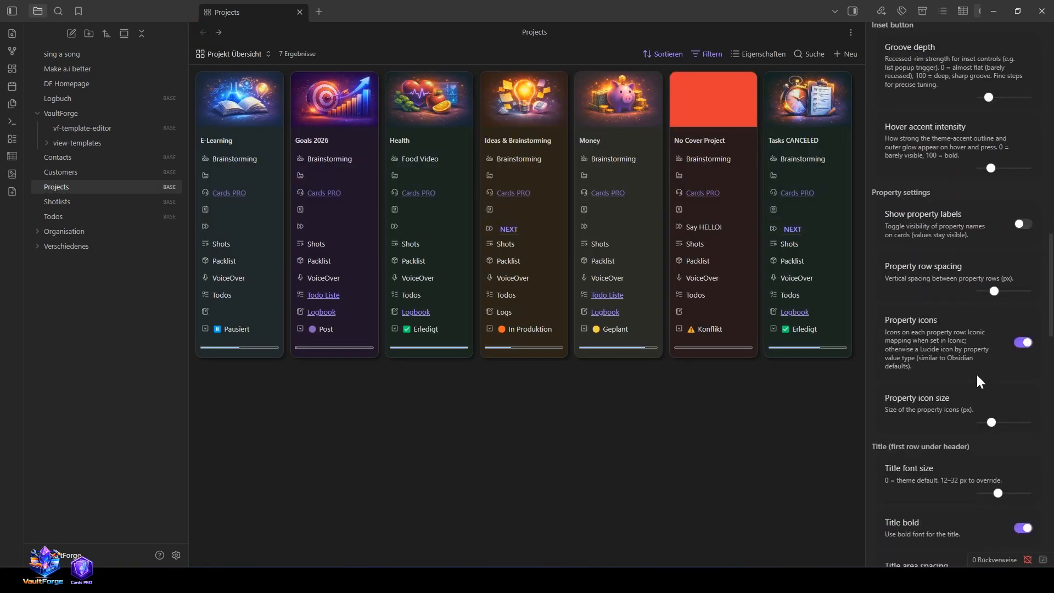
scroll(947, 304, down, 1)
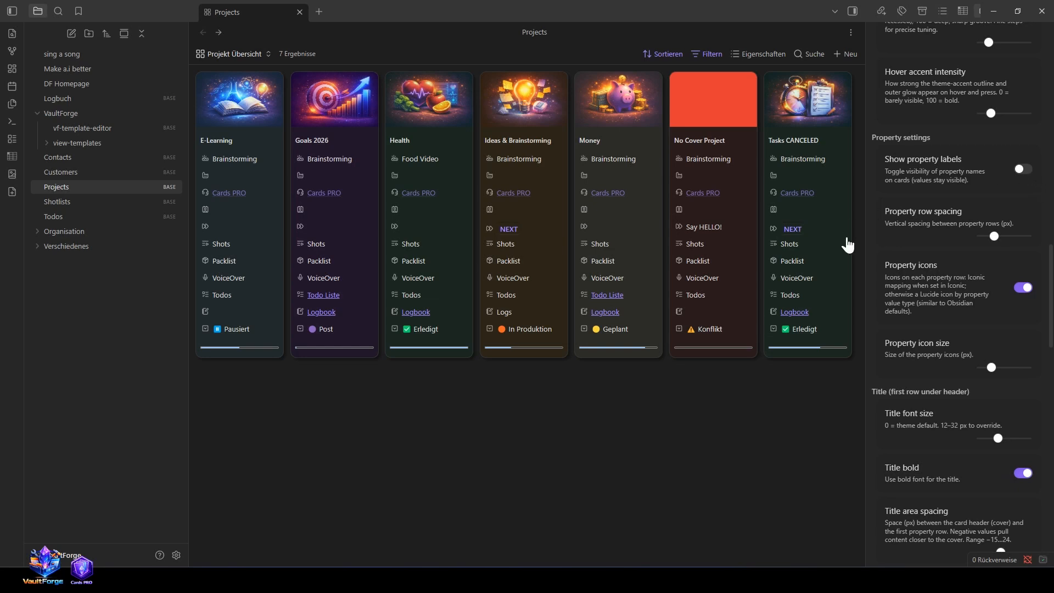
click(1024, 168)
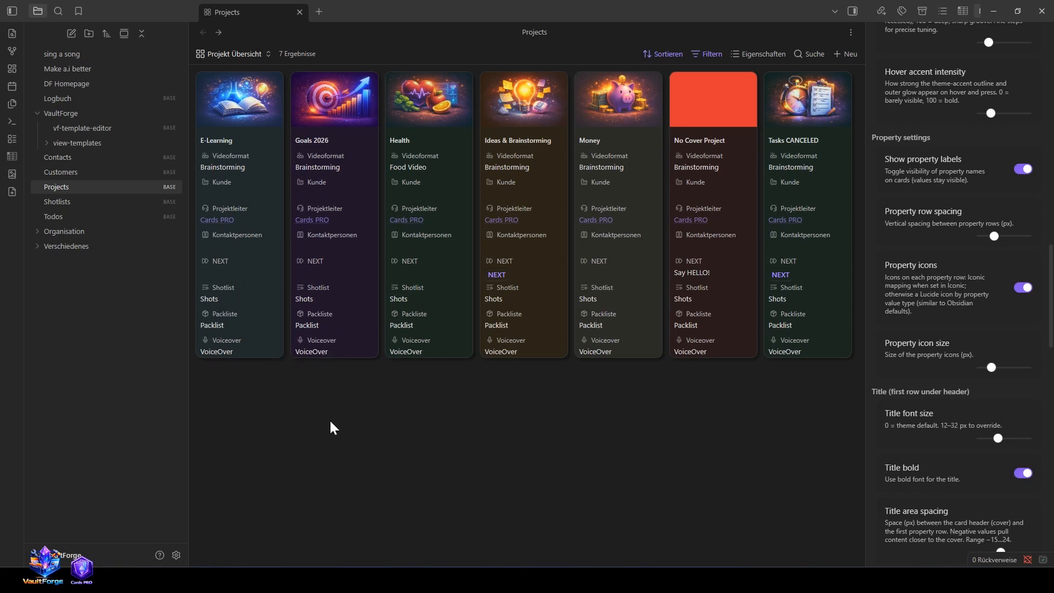
drag(864, 398, 892, 395)
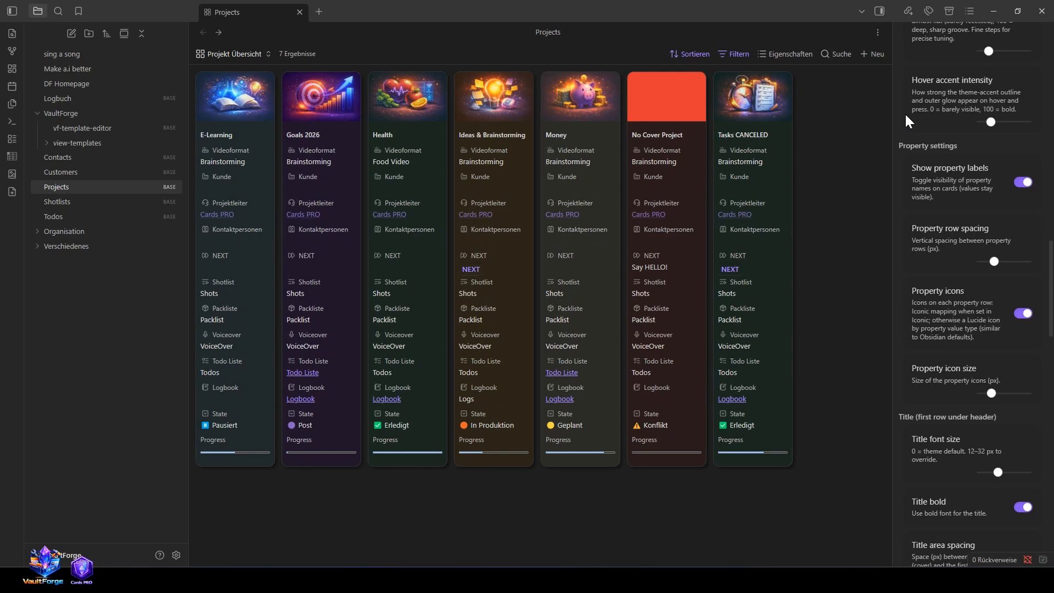
Step: Hide the property icons on the cards and show them again
scroll(994, 329, down, 1)
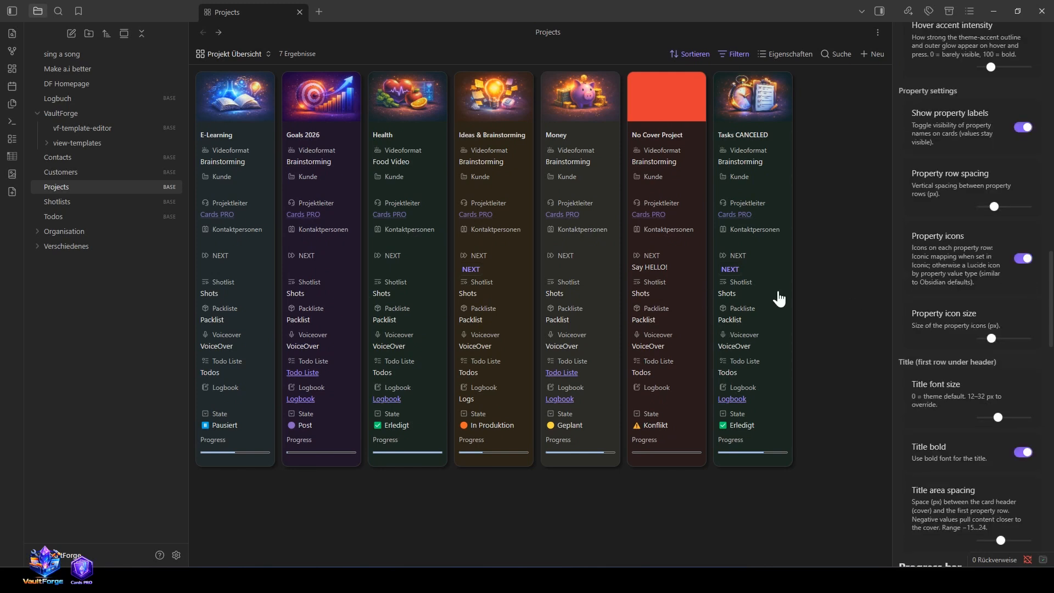
click(1024, 258)
click(1023, 258)
Step: Inspect the icon assignment of the Logbook property in the E-Learning note without changing it, and return to the project overview
click(231, 108)
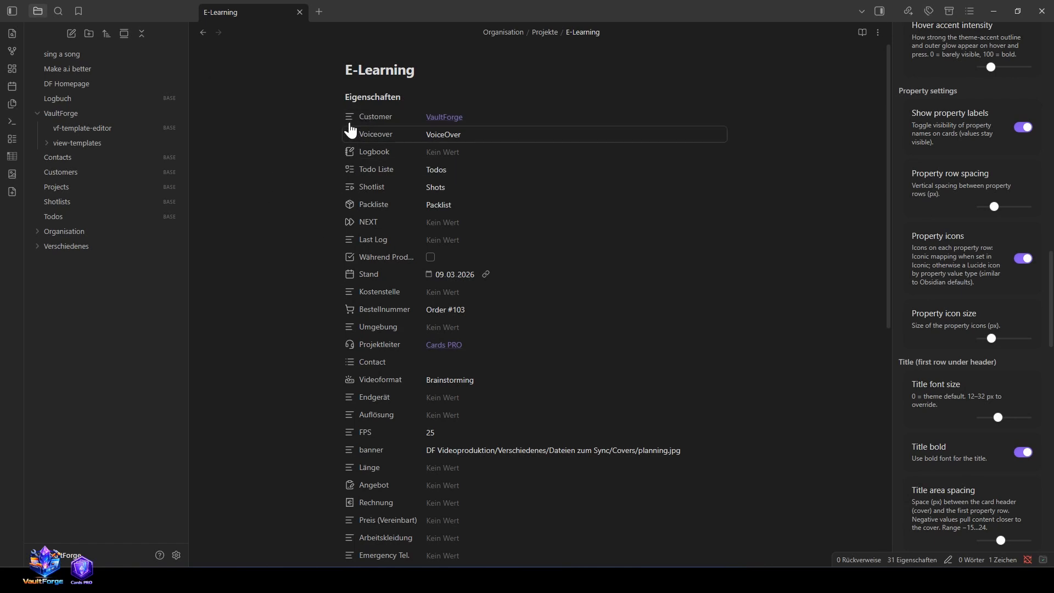
click(349, 149)
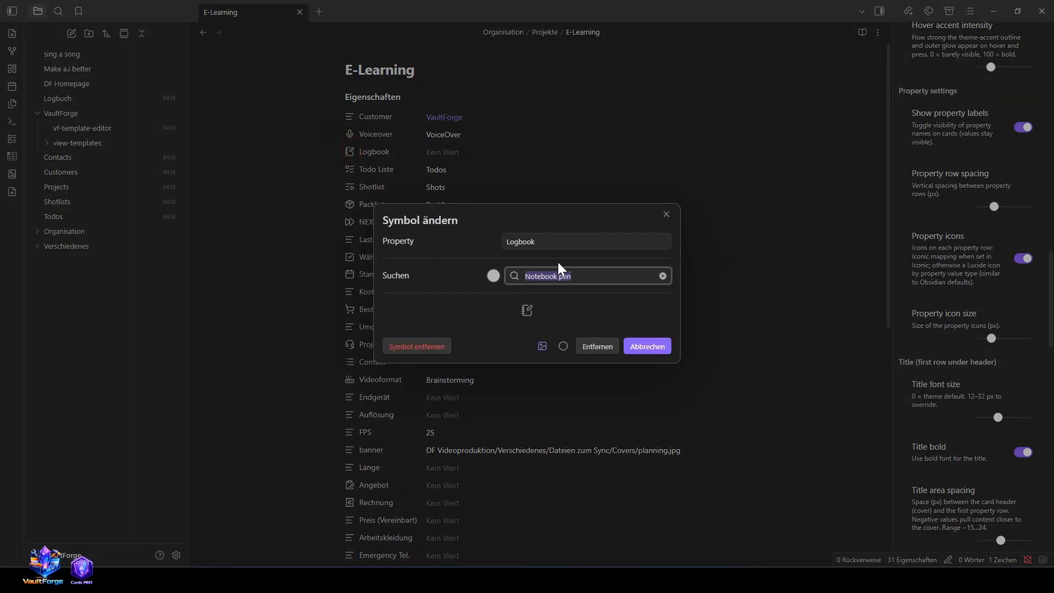
click(300, 278)
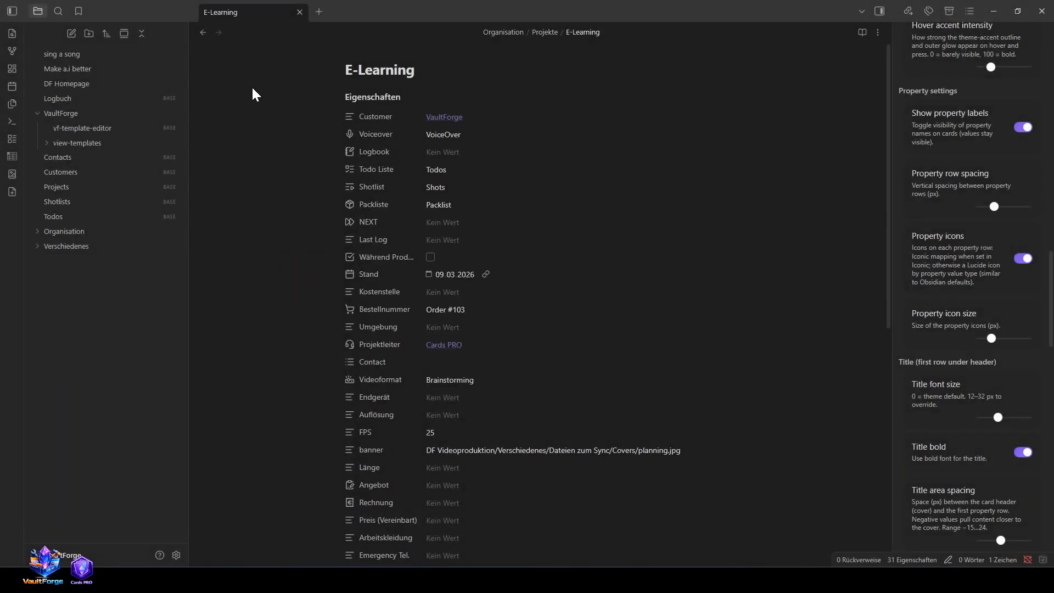
click(203, 34)
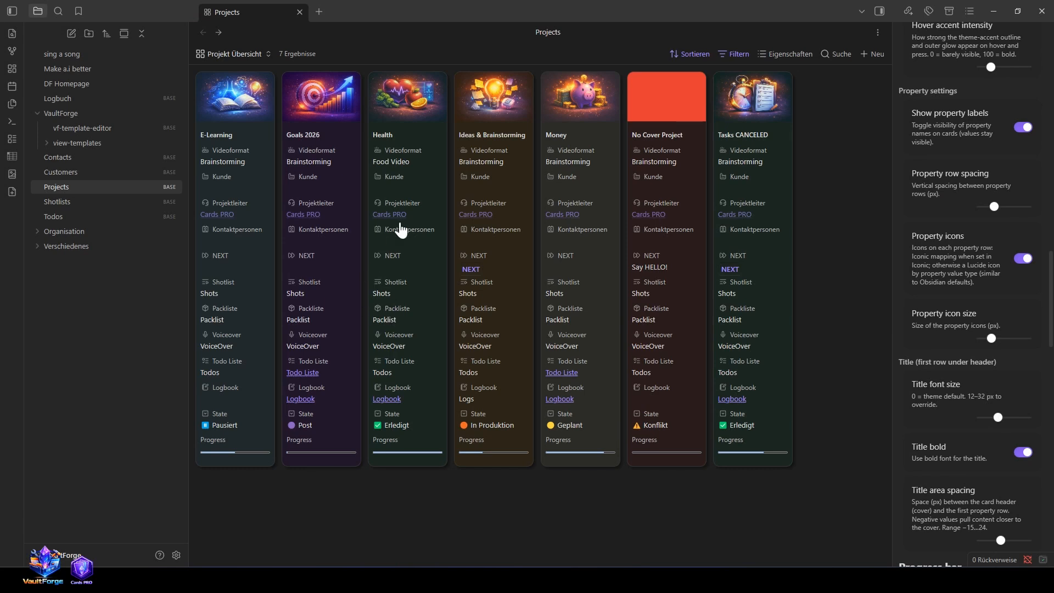
Step: Increase the property icon size slightly and reduce the card title font size
mouse_move(990, 338)
mouse_down()
mouse_move(1019, 332)
mouse_move(994, 335)
mouse_up()
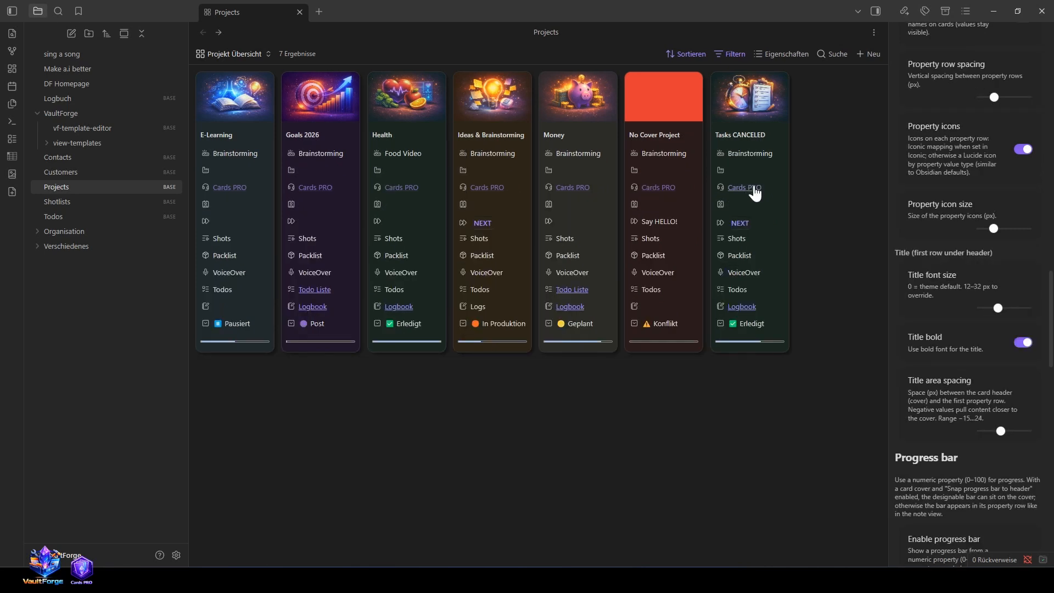
mouse_move(1004, 309)
mouse_down()
mouse_move(979, 307)
mouse_move(996, 308)
mouse_up()
Step: Switch the bold card title off and on again to compare both looks
click(1022, 342)
click(1022, 341)
click(1022, 342)
click(1022, 342)
Step: Reduce the title area spacing between the card cover and the first property row
scroll(1004, 363, down, 1)
drag(1000, 377, 993, 356)
Step: Try a tighter property row spacing on the cards and restore the previous spacing
scroll(987, 338, up, 5)
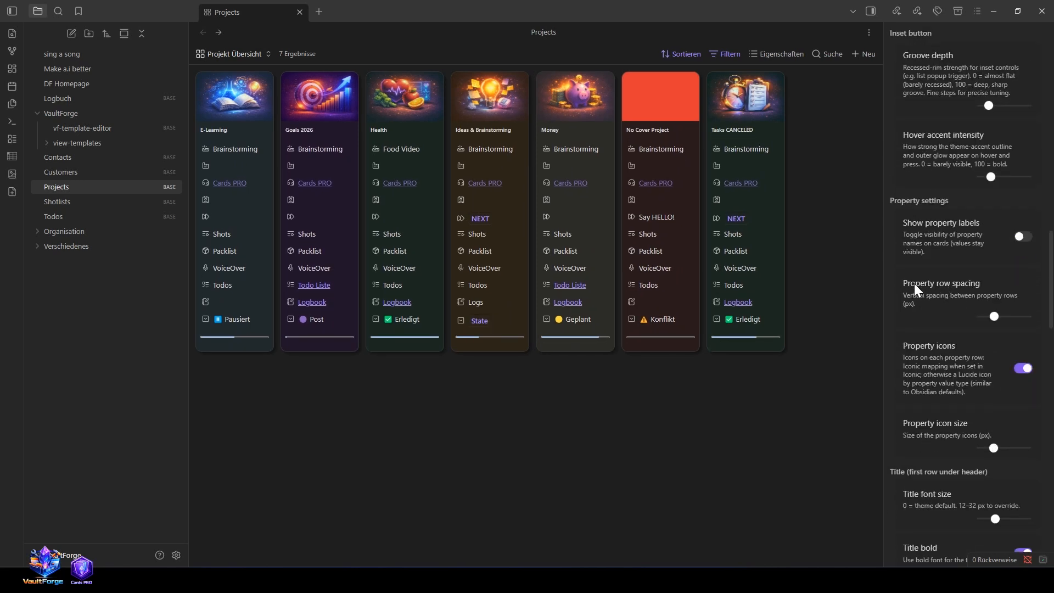
drag(995, 321, 971, 313)
mouse_move(885, 312)
mouse_down()
mouse_move(824, 308)
mouse_move(876, 312)
mouse_move(834, 321)
mouse_move(894, 322)
mouse_move(881, 322)
mouse_up()
drag(981, 316, 994, 315)
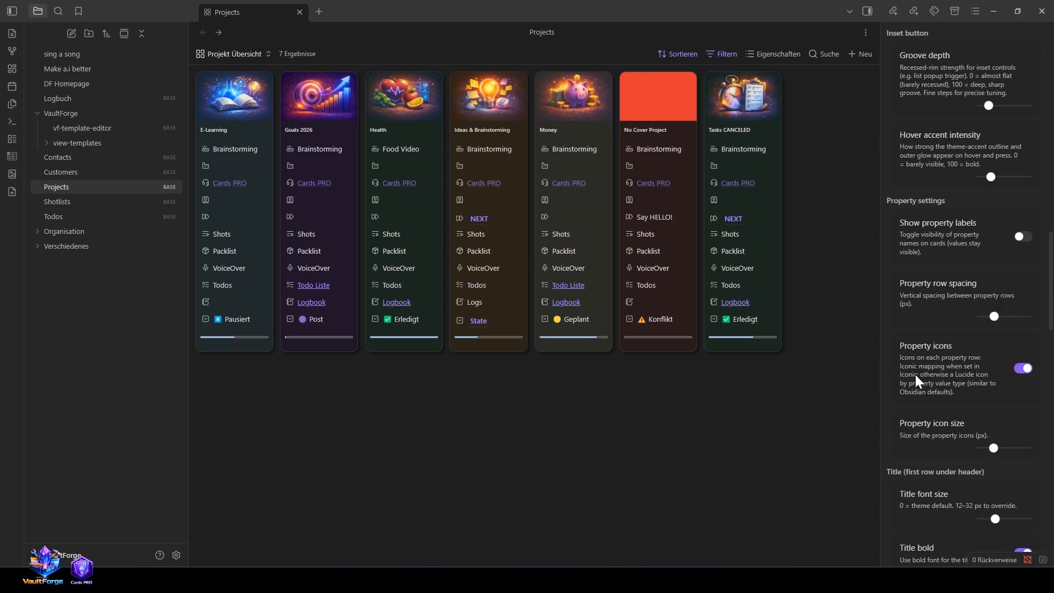
Step: Switch the progress bar off, check the Progress property in the Tasks CANCELED note, and enable the bar again on the cards
scroll(915, 378, down, 10)
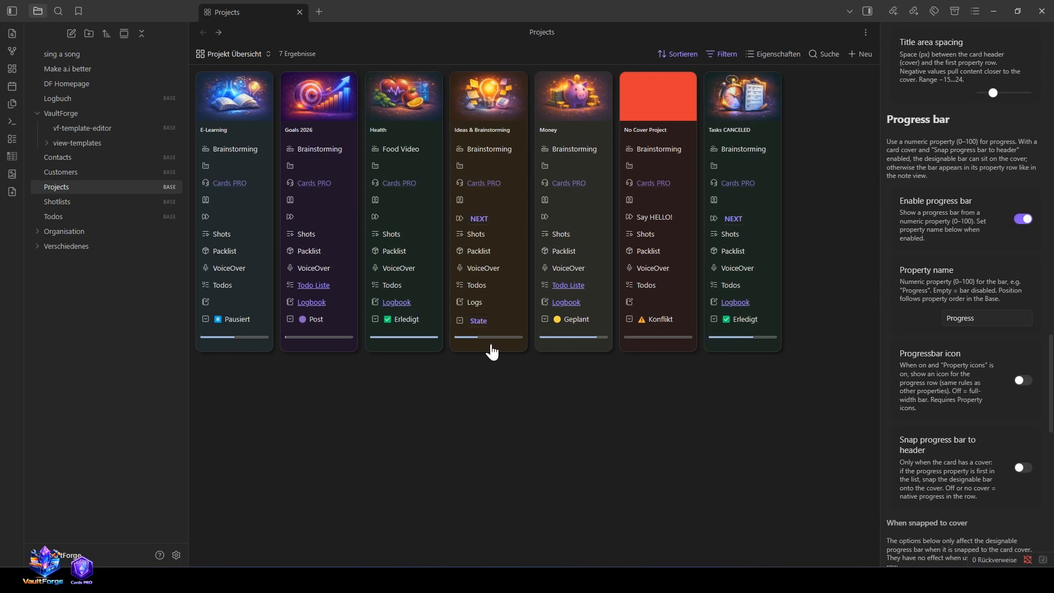
click(1026, 219)
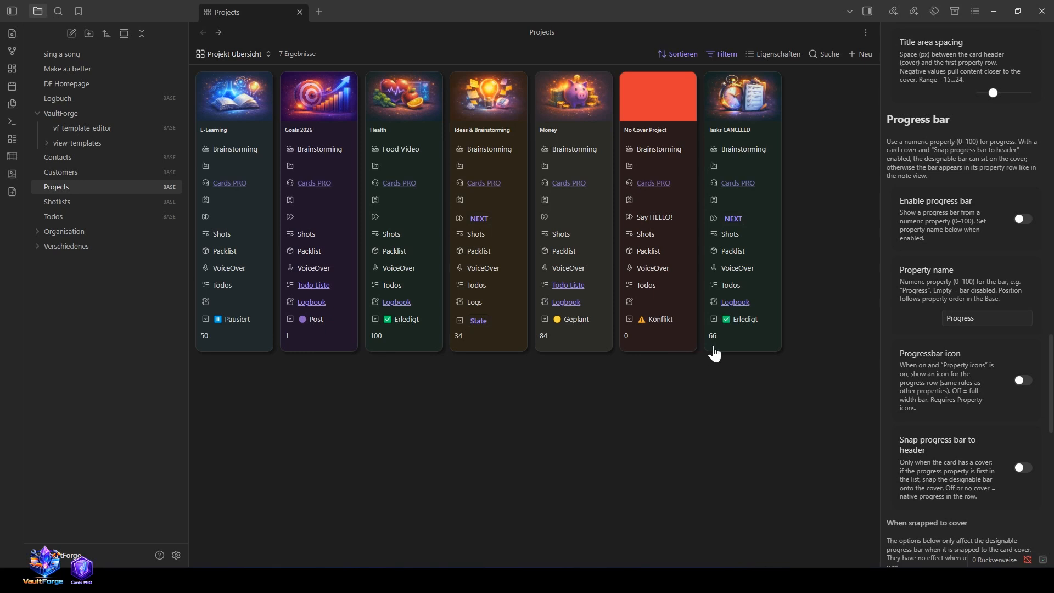
click(742, 99)
scroll(464, 462, down, 5)
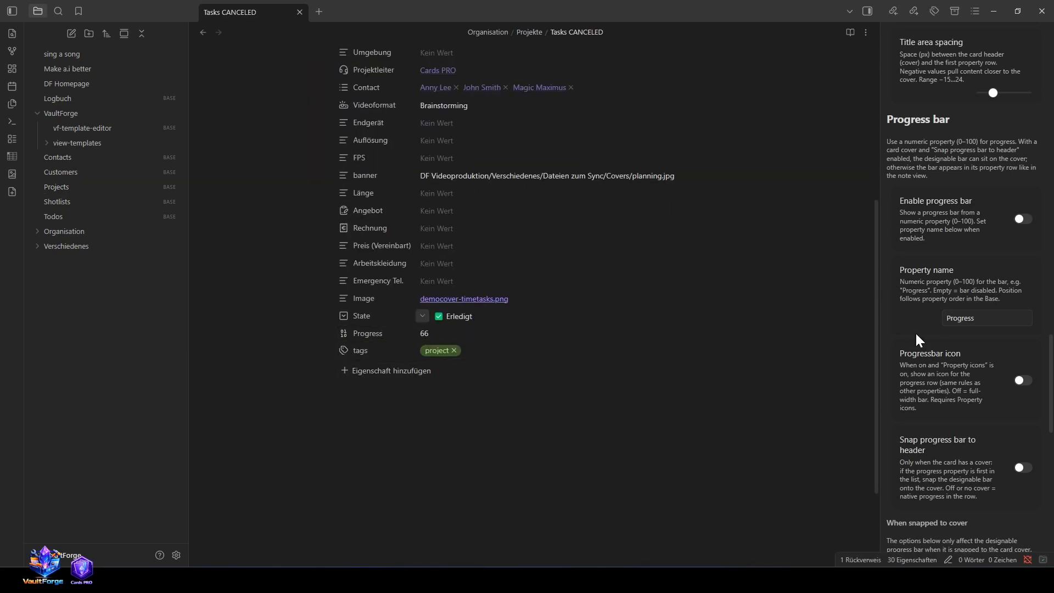
drag(990, 319, 943, 319)
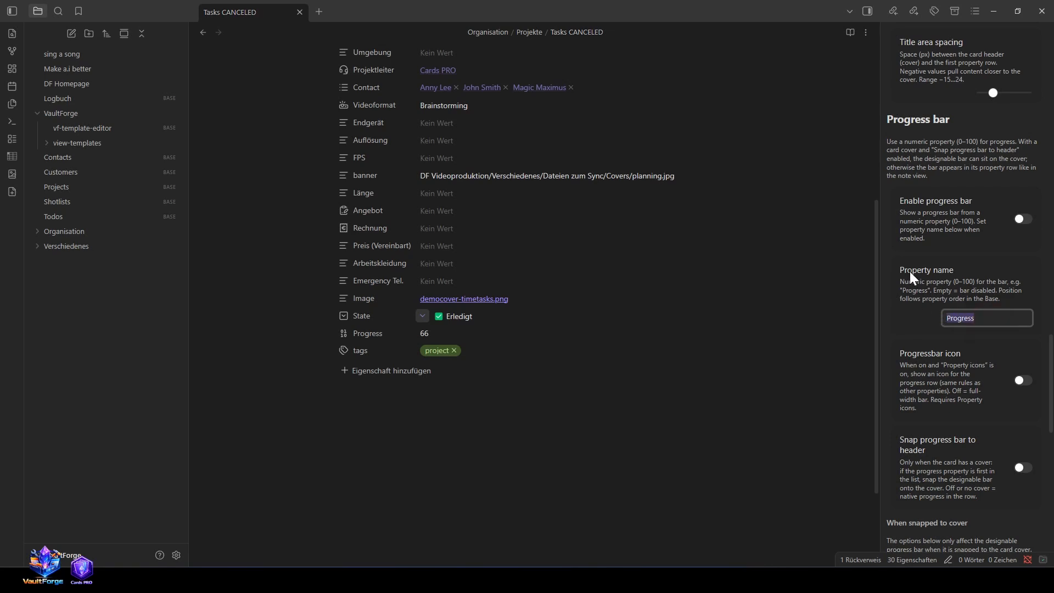
click(203, 33)
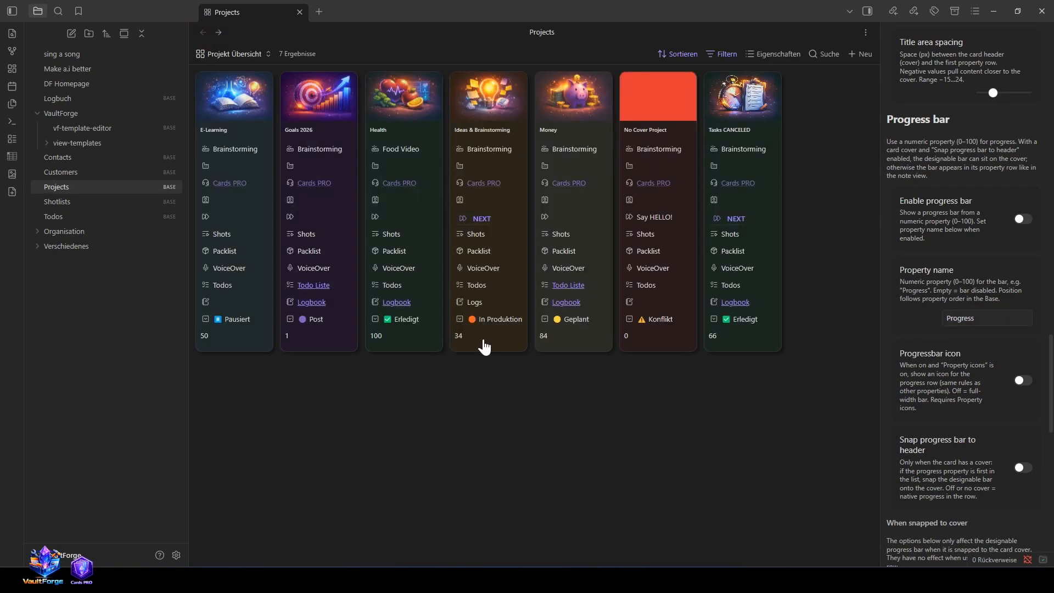
click(1029, 220)
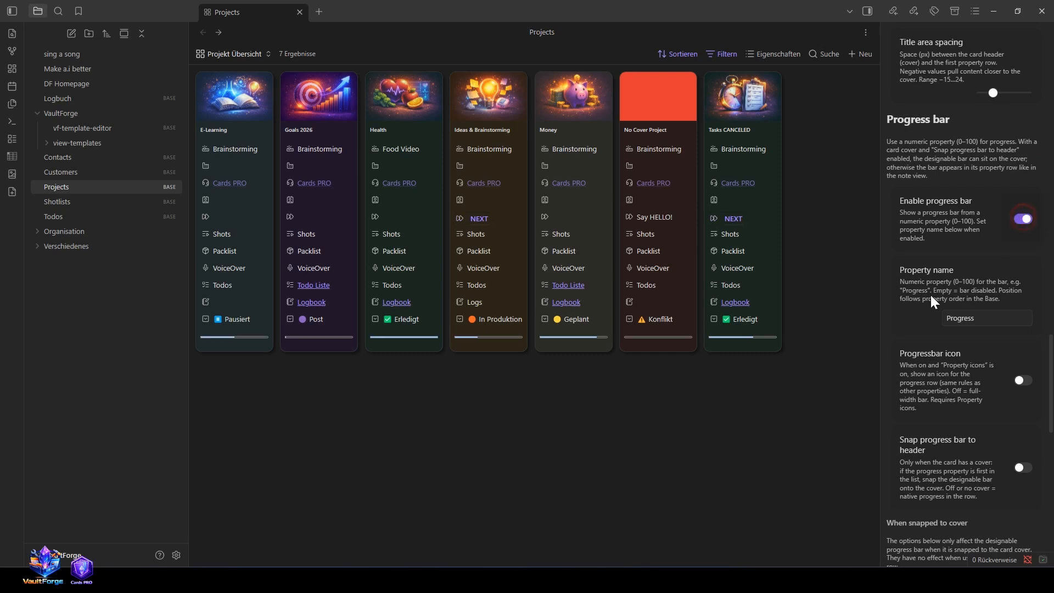
Step: Assign the Progress property an icon from a "progr" search in the Goals 2026 note, and turn off the progress bar icon on the cards
click(330, 95)
scroll(466, 402, down, 5)
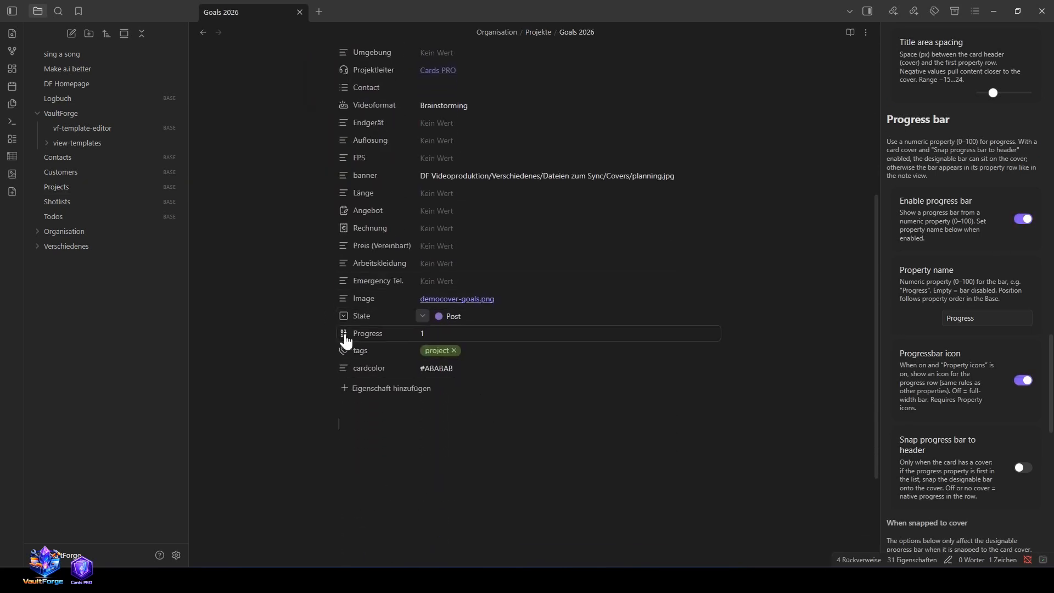
click(344, 333)
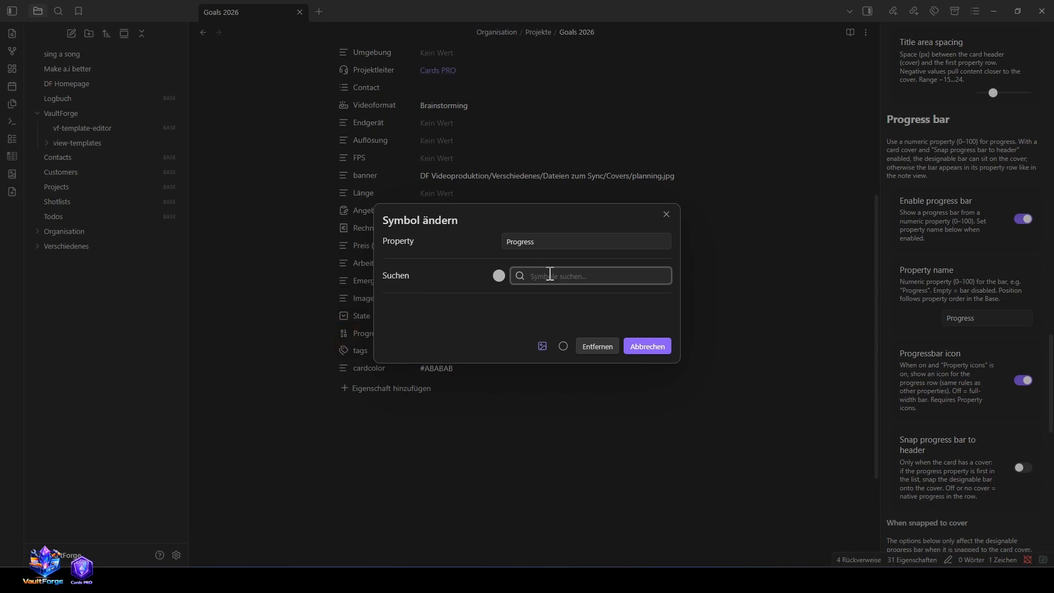
text(progr)
click(525, 309)
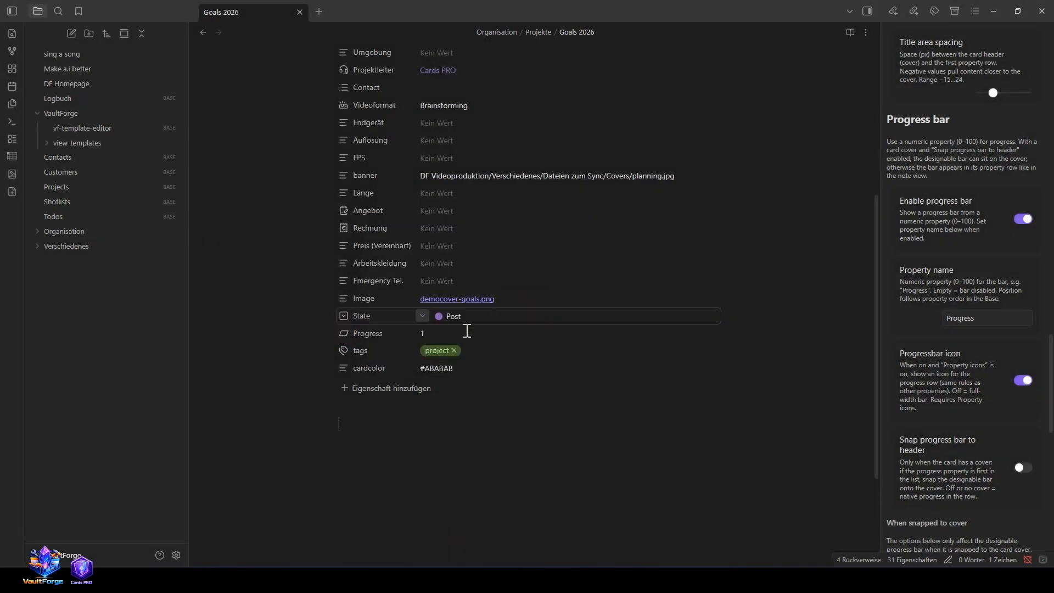
key(ctrl+alt+Left)
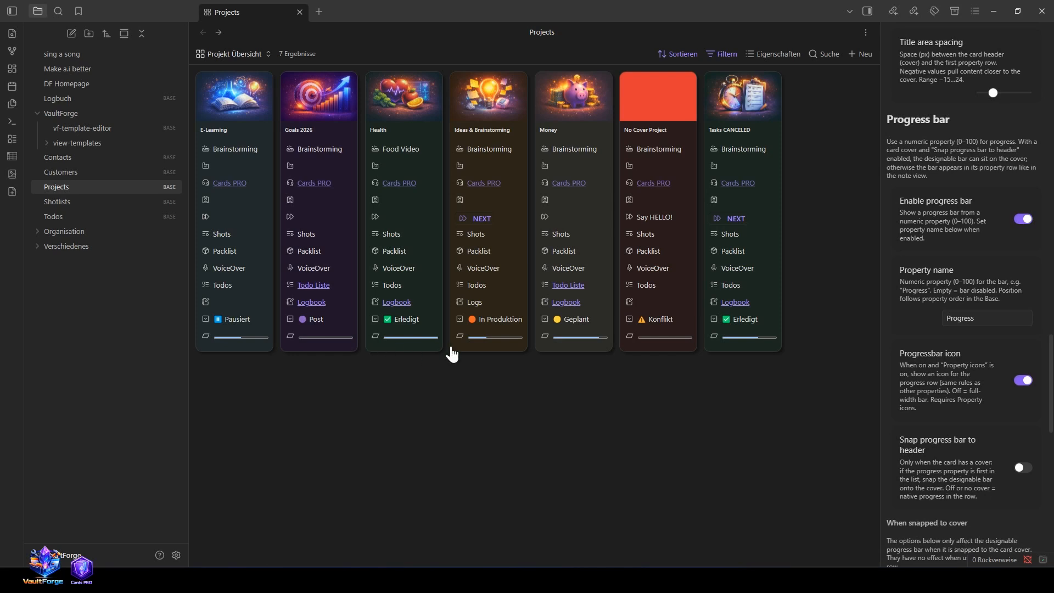
click(1023, 380)
Step: Move the Progress property to the first place in the view's property order and snap the progress bar to the card header
scroll(980, 365, down, 4)
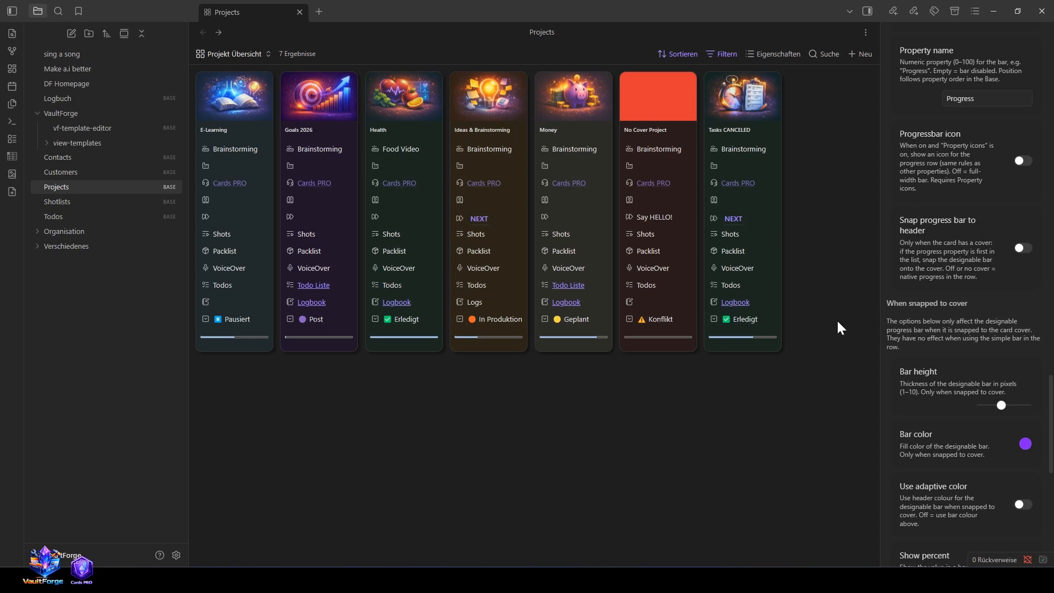
click(763, 53)
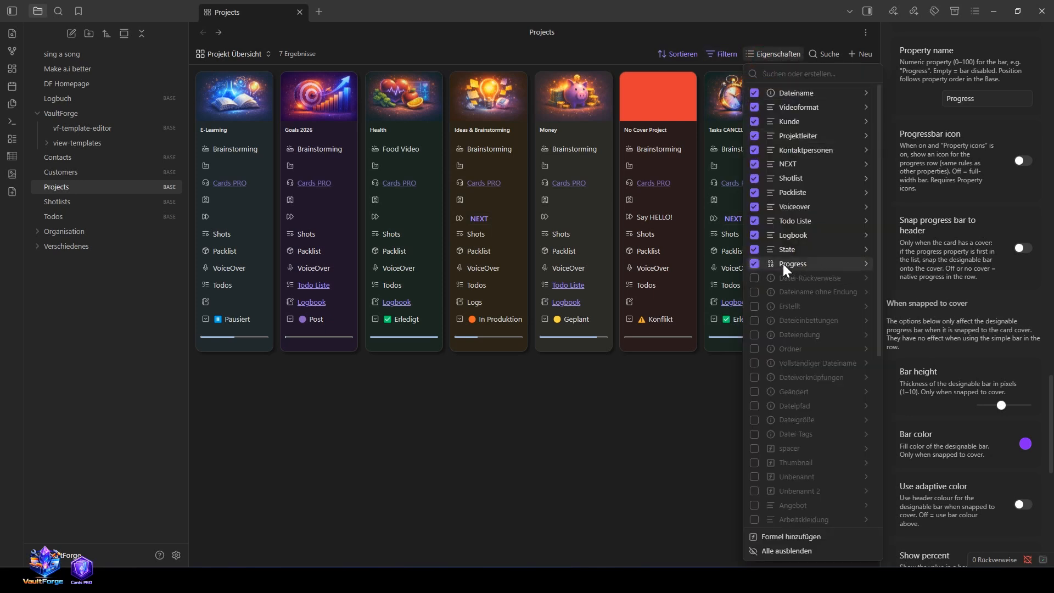
drag(771, 263, 771, 192)
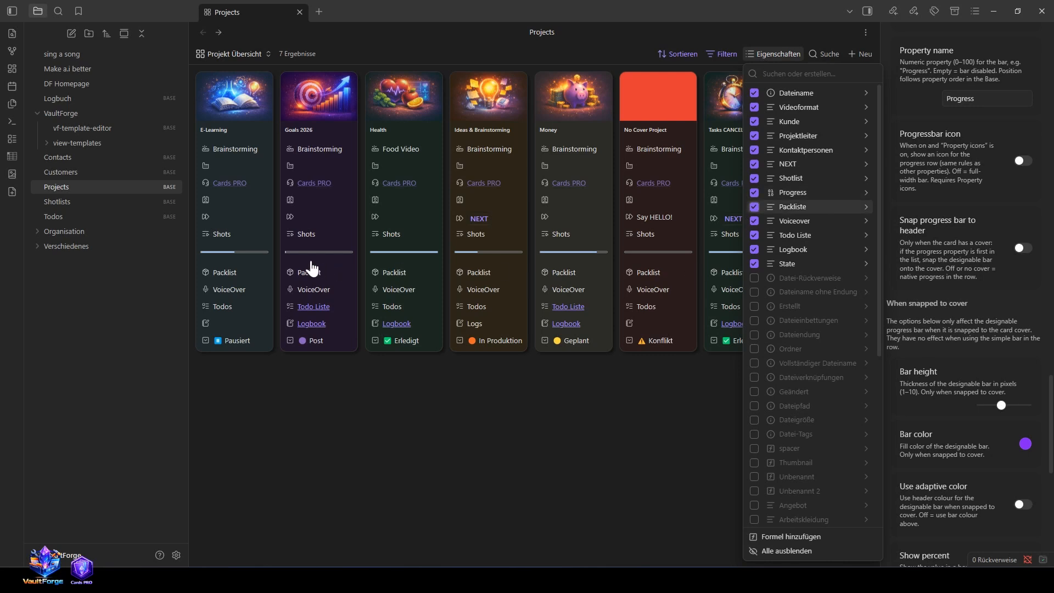
drag(772, 192, 772, 88)
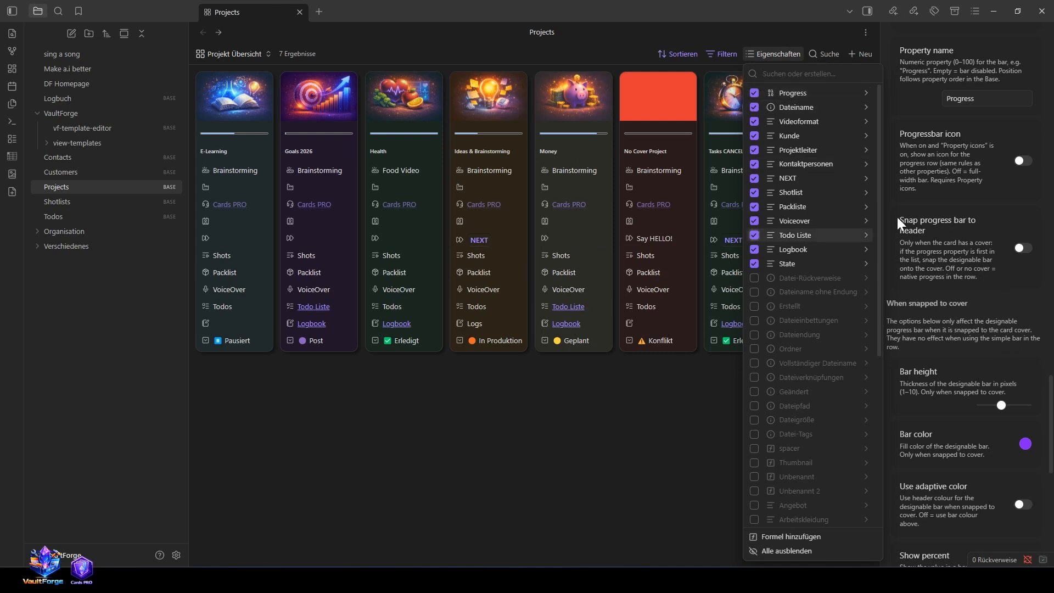
click(1023, 249)
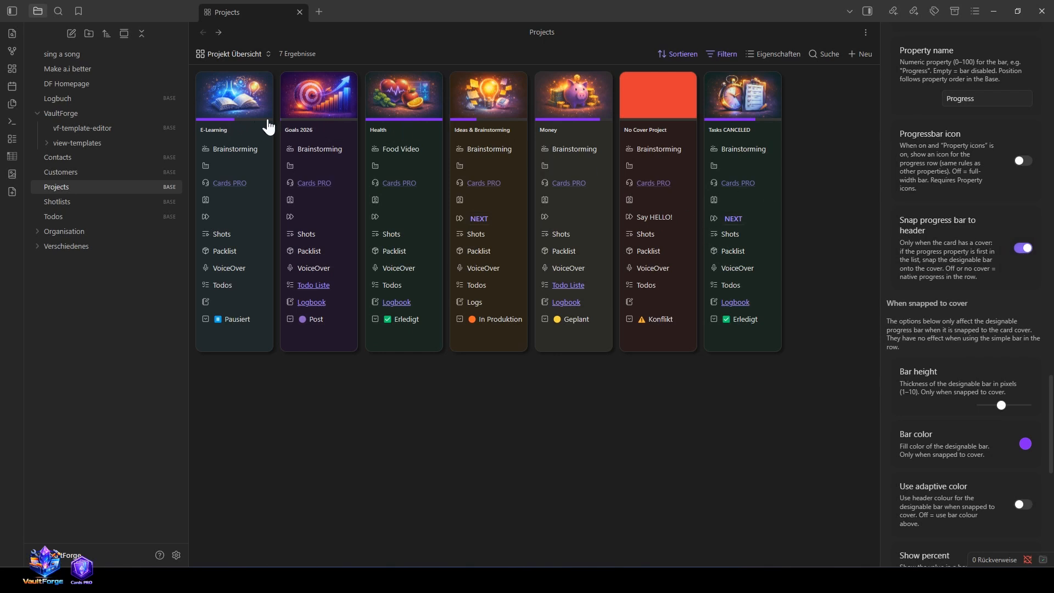
Step: Widen the settings sidebar, then loosen the card layout with a title area spacing of 8 px and slightly larger property row spacing
drag(883, 308, 858, 311)
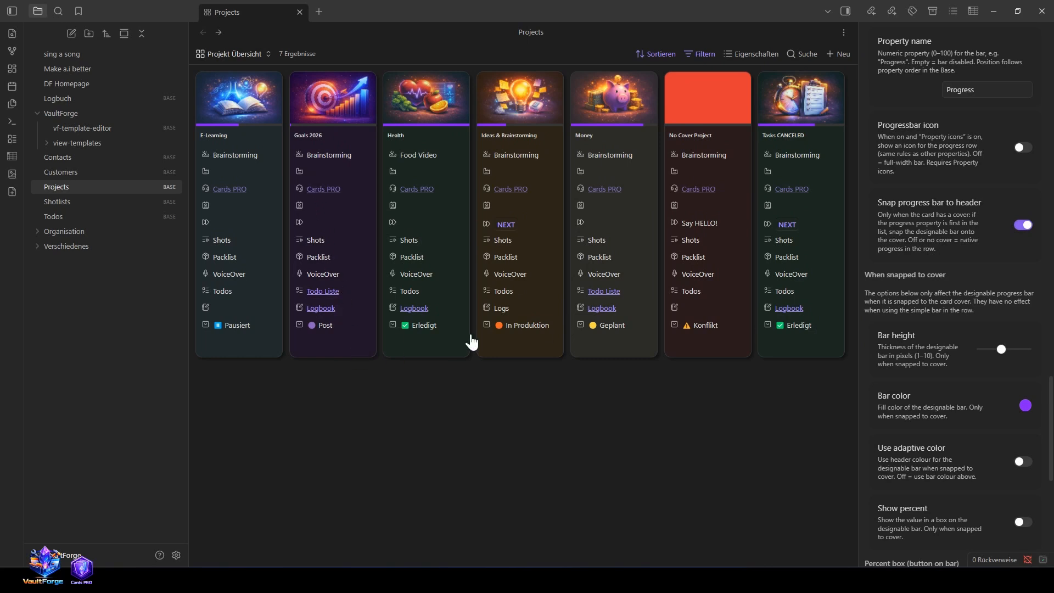
scroll(941, 265, up, 9)
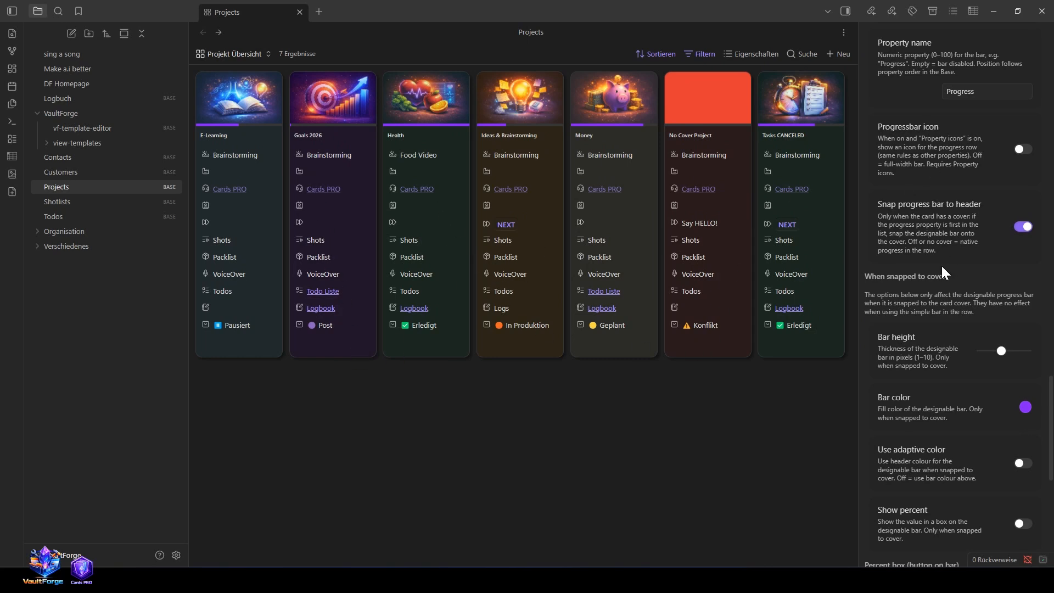
drag(993, 351, 1008, 350)
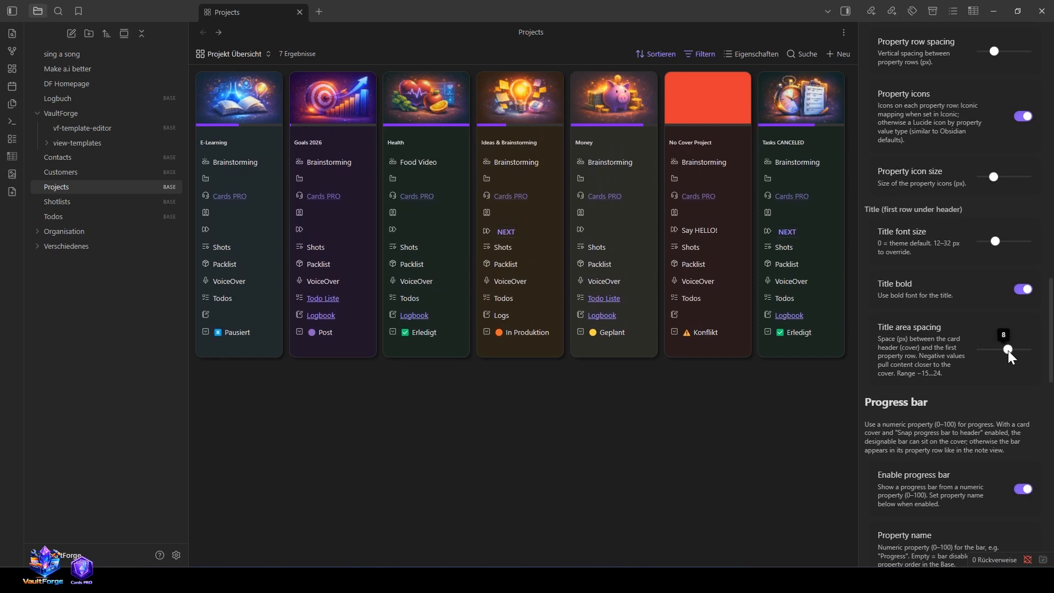
scroll(977, 354, up, 5)
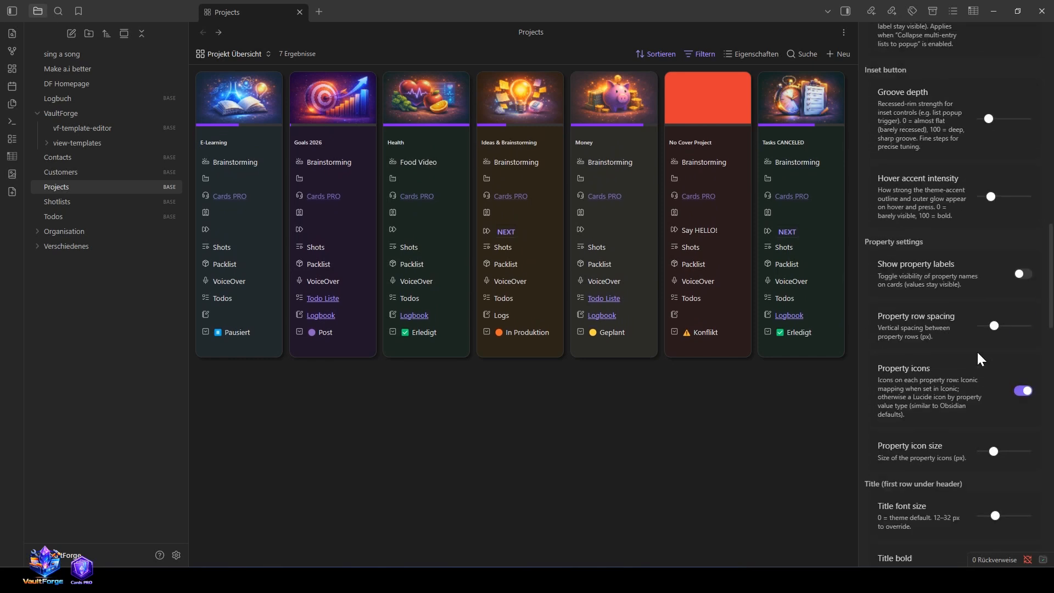
drag(995, 327, 999, 326)
Step: Change the snapped progress bar's color to a lighter, paler purple and enable the adaptive color option for it
scroll(999, 326, down, 6)
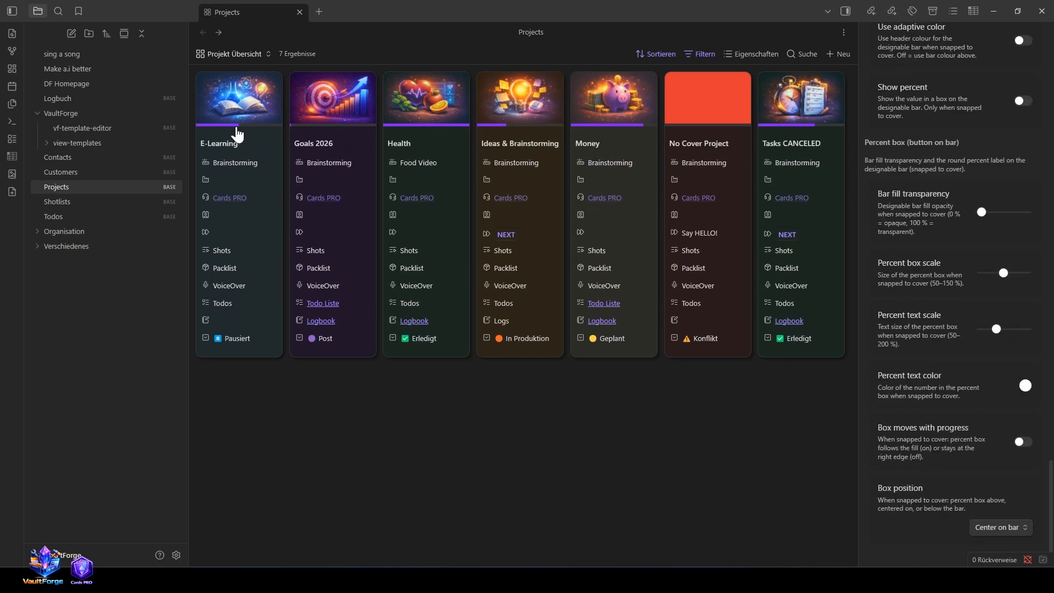
scroll(973, 336, up, 5)
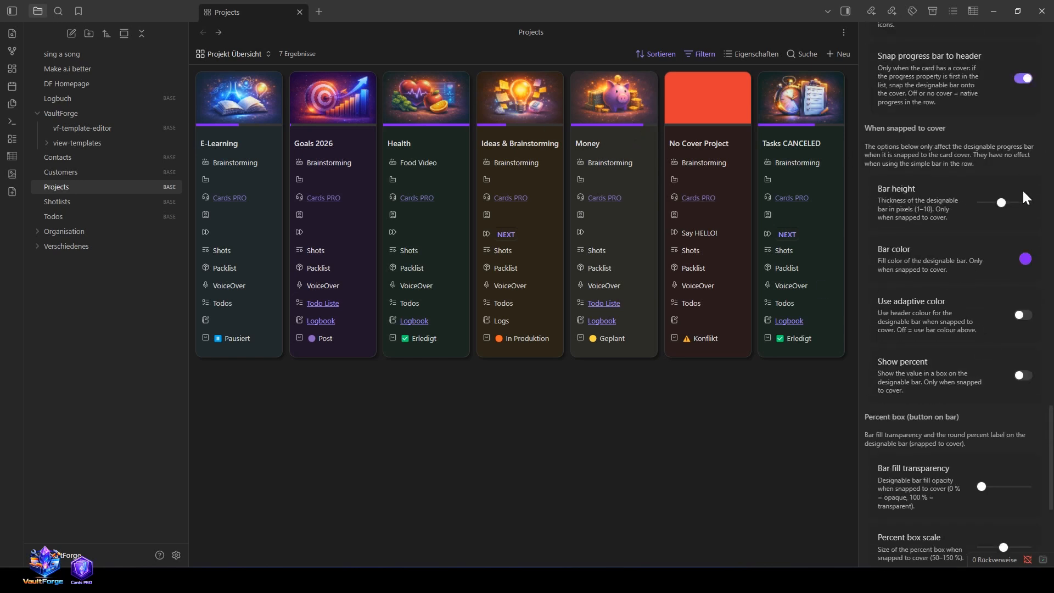
click(1026, 259)
drag(965, 294, 950, 278)
click(724, 499)
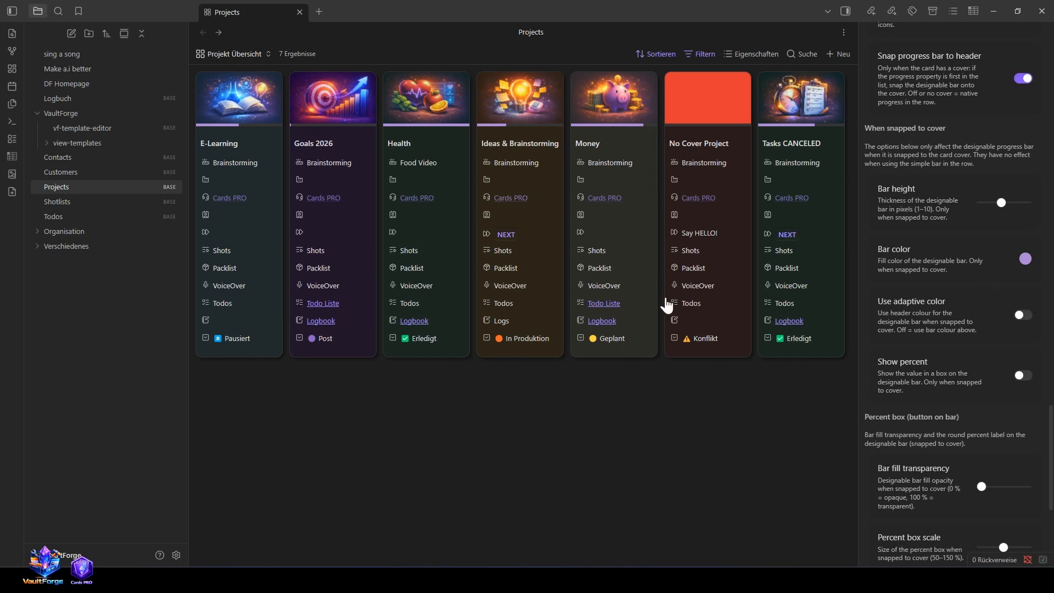
click(1028, 317)
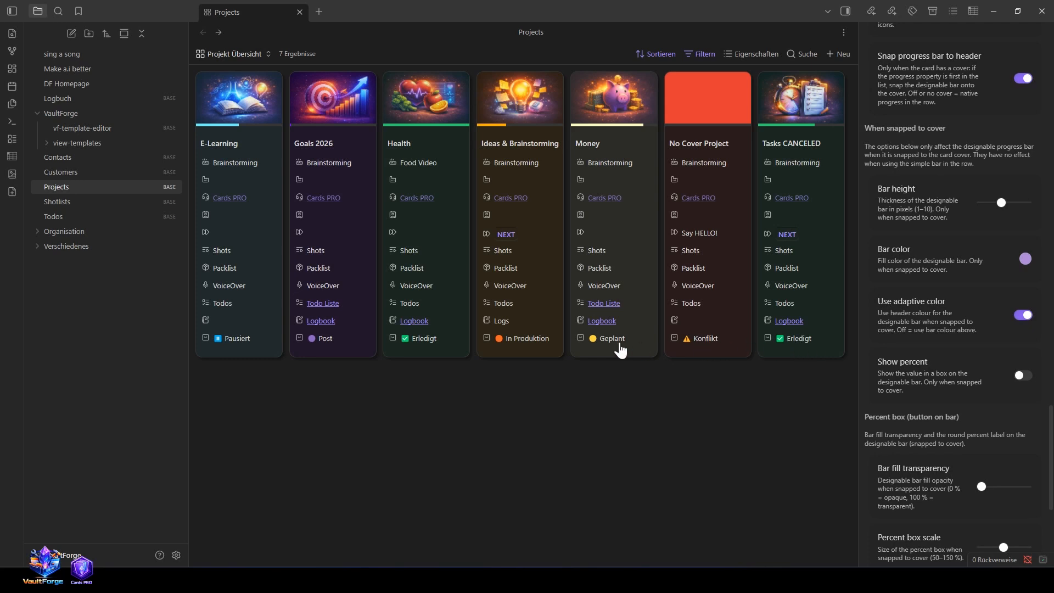
Step: Raise the bar fill transparency slightly and show the percent value in a box on the snapped progress bar
scroll(968, 468, down, 5)
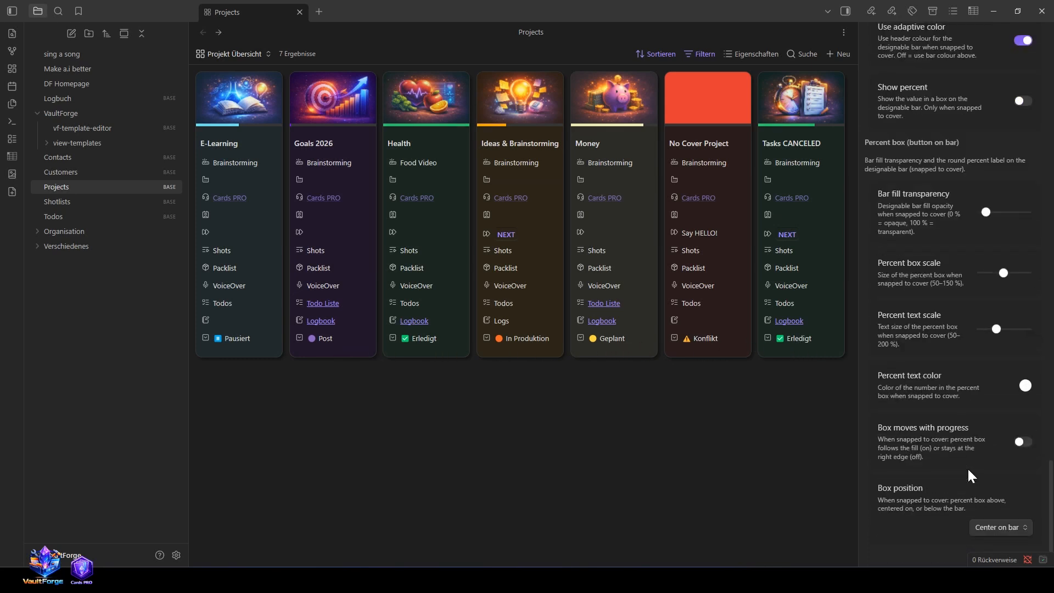
scroll(972, 477, up, 2)
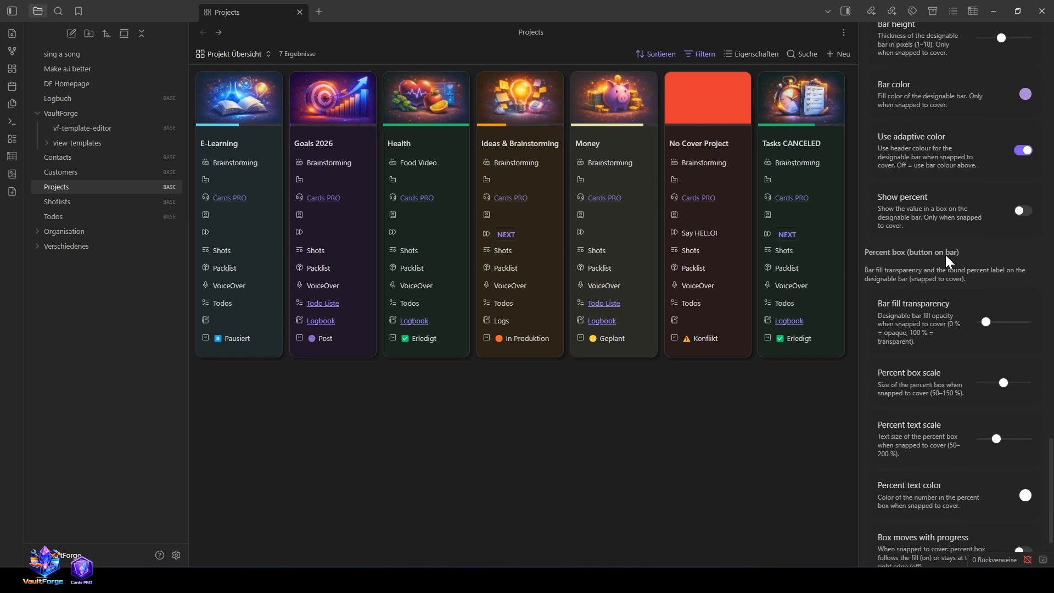
scroll(967, 247, up, 1)
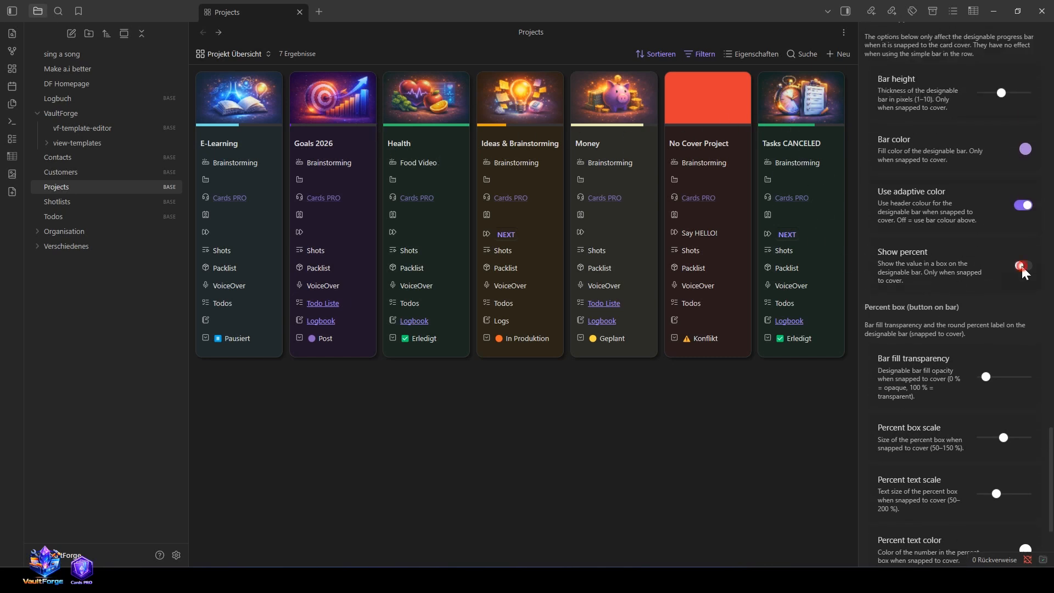
click(1023, 267)
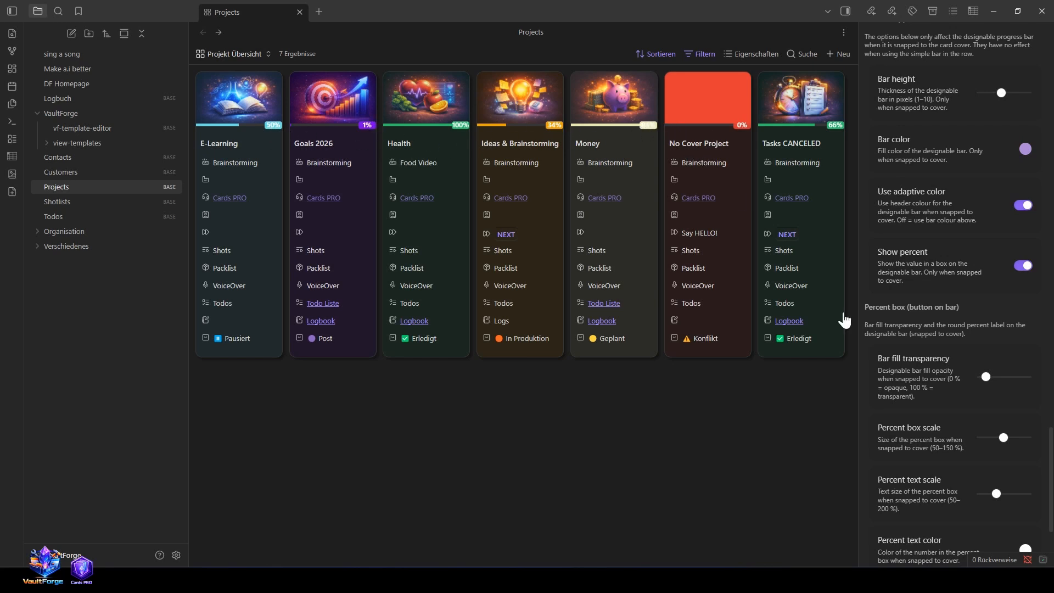
Step: Fine-tune the percent box with a slightly smaller box scale and slightly larger text scale, and make the box move with progress
scroll(958, 383, down, 2)
click(1003, 328)
mouse_move(997, 327)
mouse_down()
mouse_move(1022, 332)
mouse_move(997, 334)
mouse_up()
scroll(995, 349, down, 1)
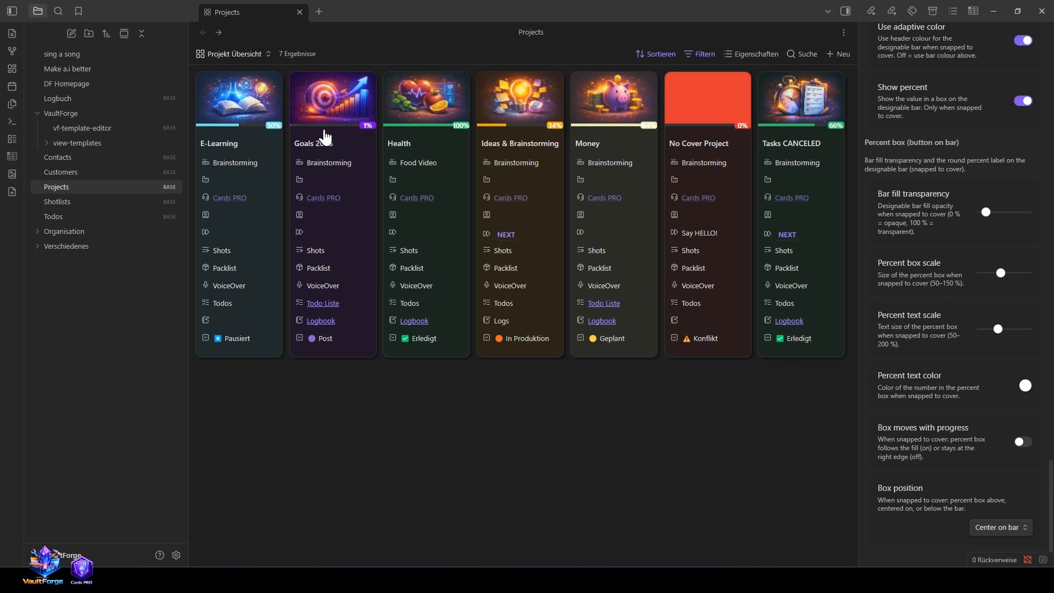
click(1023, 442)
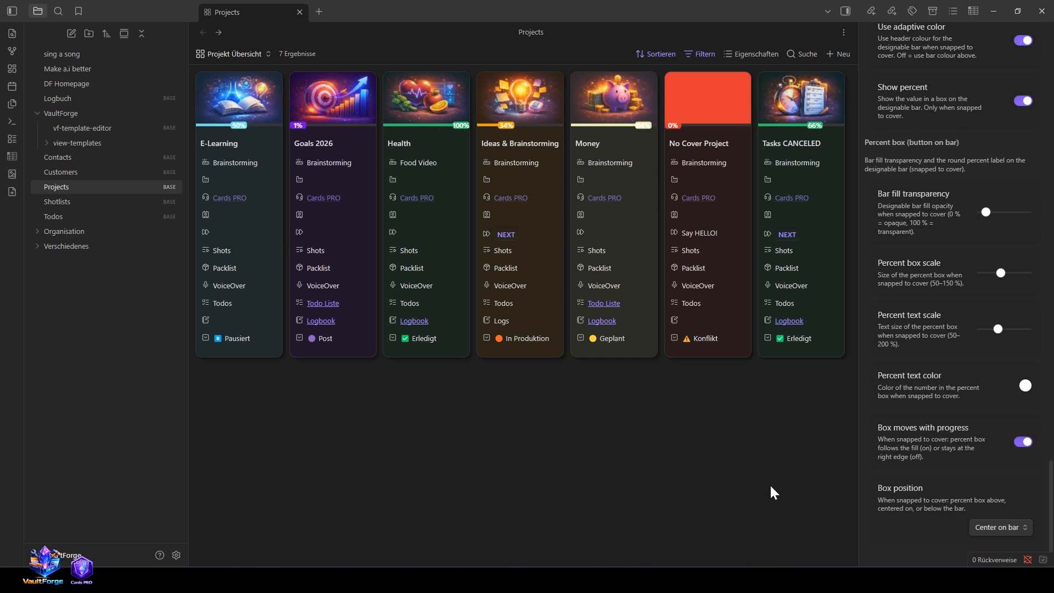
Step: Try the percent box positions Above bar and Below bar, and set the position back to Center on bar
click(975, 528)
click(999, 485)
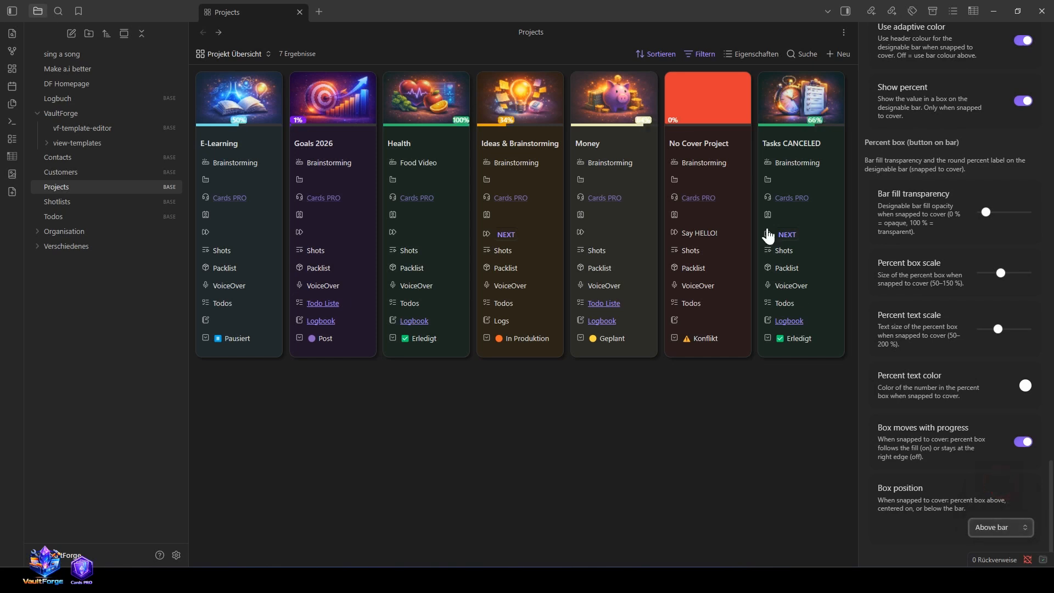
click(1005, 528)
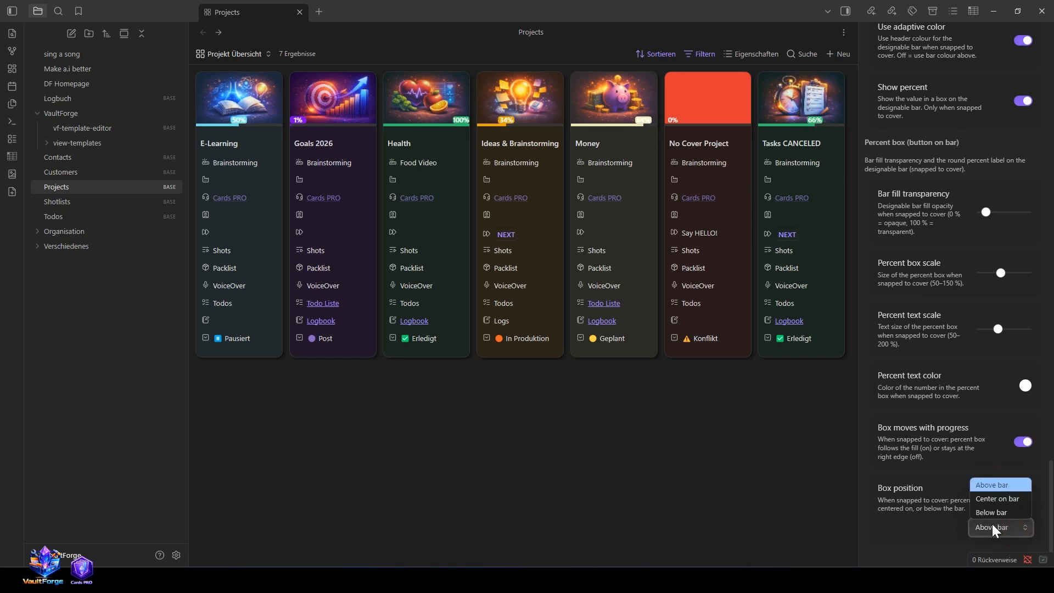
click(993, 524)
click(983, 528)
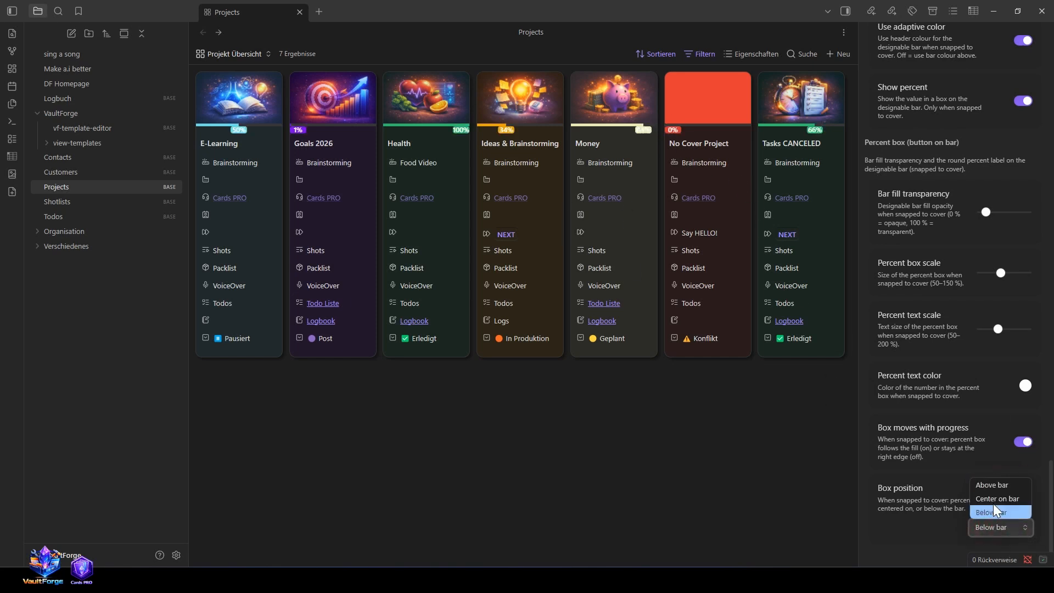
click(994, 503)
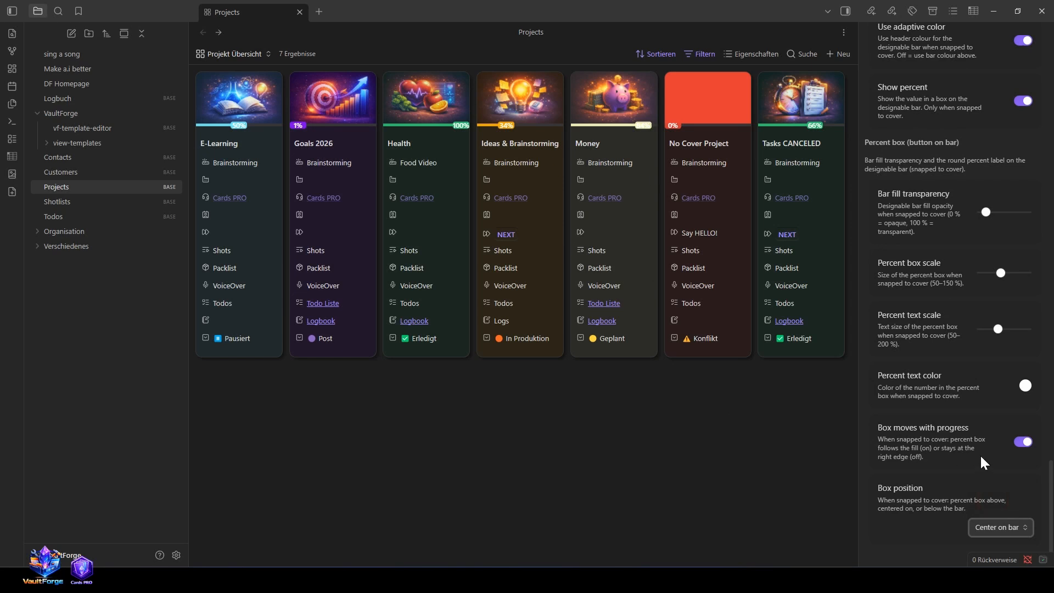
Step: Reduce the height of the snapped progress bar slightly and go back to the start of the card settings
scroll(980, 453, up, 7)
mouse_move(1005, 312)
mouse_down()
mouse_move(1027, 312)
mouse_move(964, 321)
mouse_move(996, 318)
mouse_up()
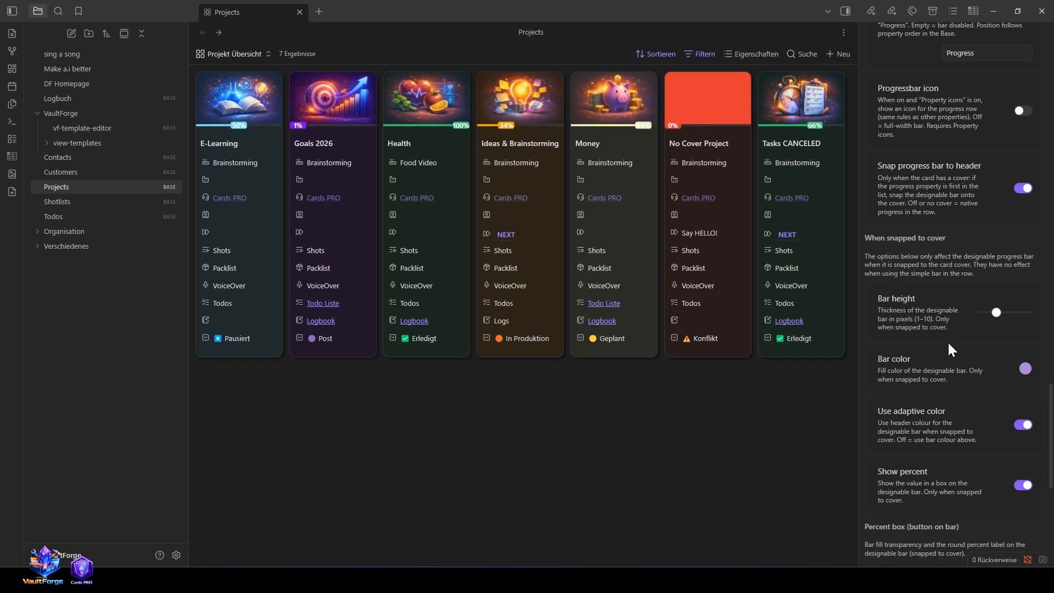
scroll(948, 345, up, 15)
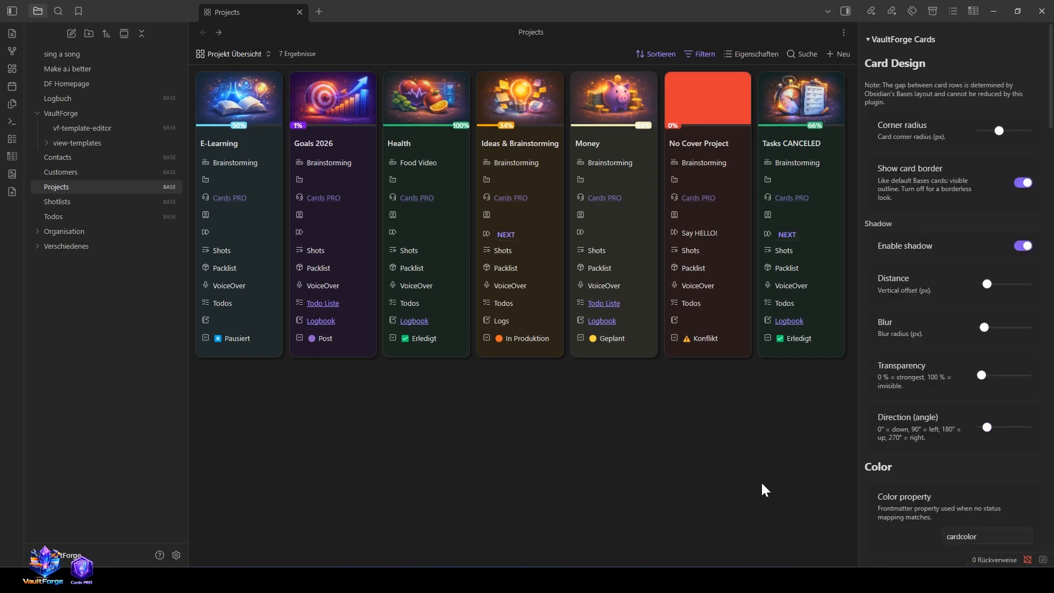